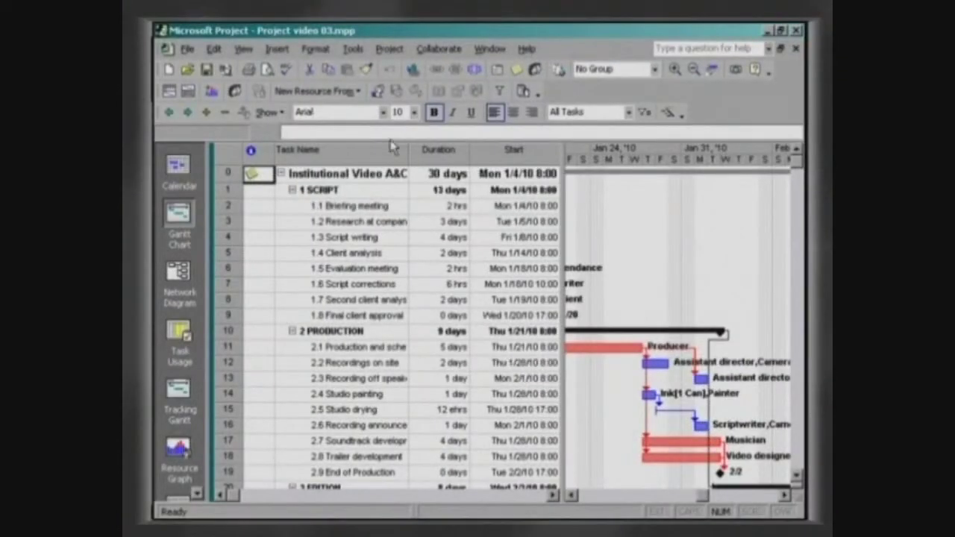
Save a baseline for the entire project and switch to the Tracking Gantt view.
click(353, 49)
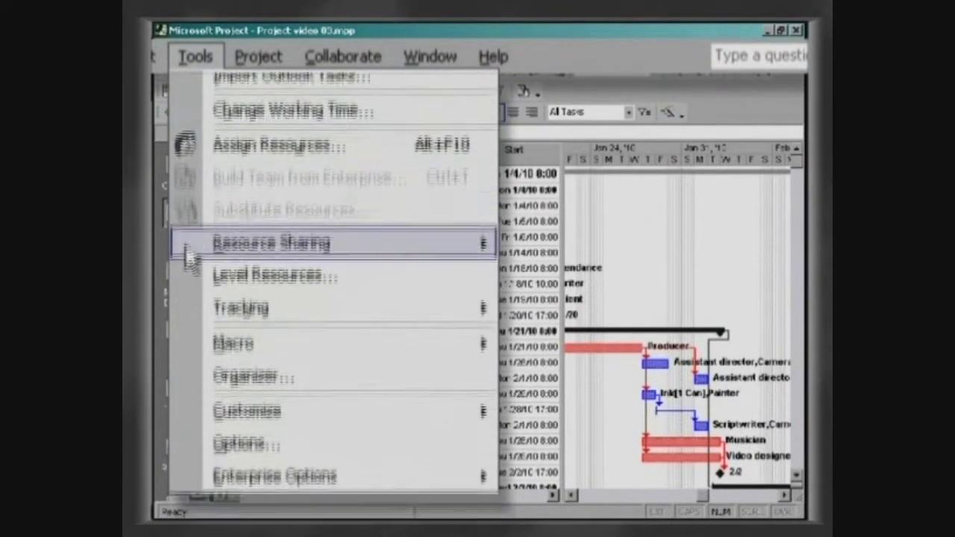
mouse_move(182, 234)
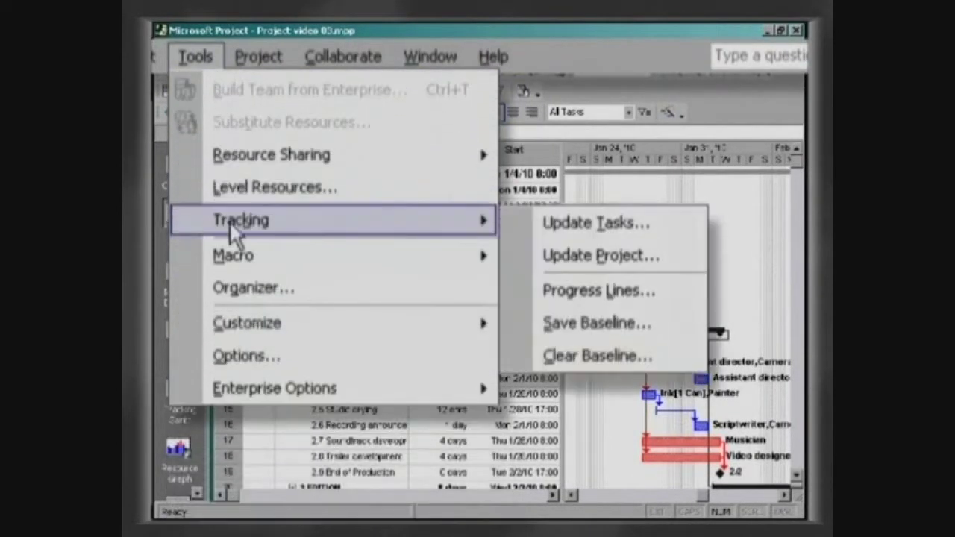
click(523, 329)
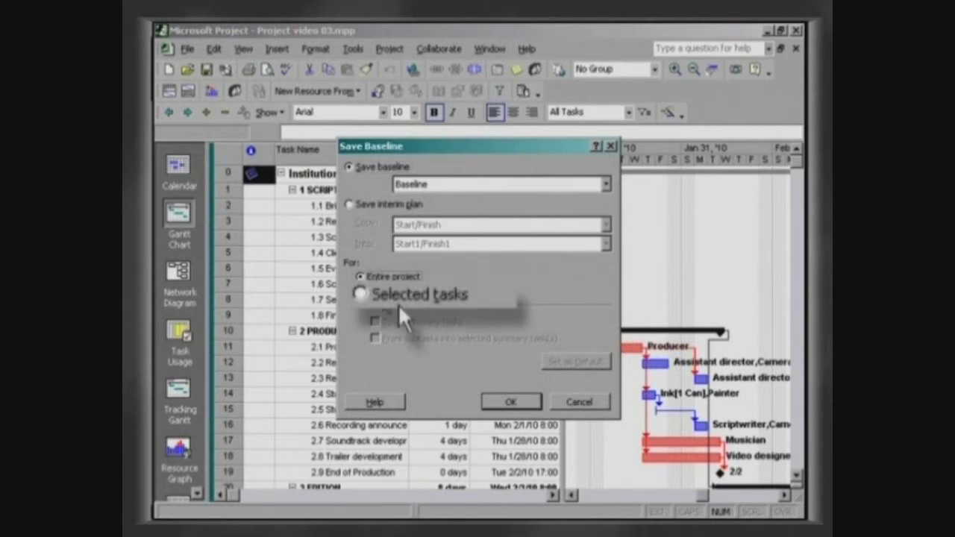
click(493, 403)
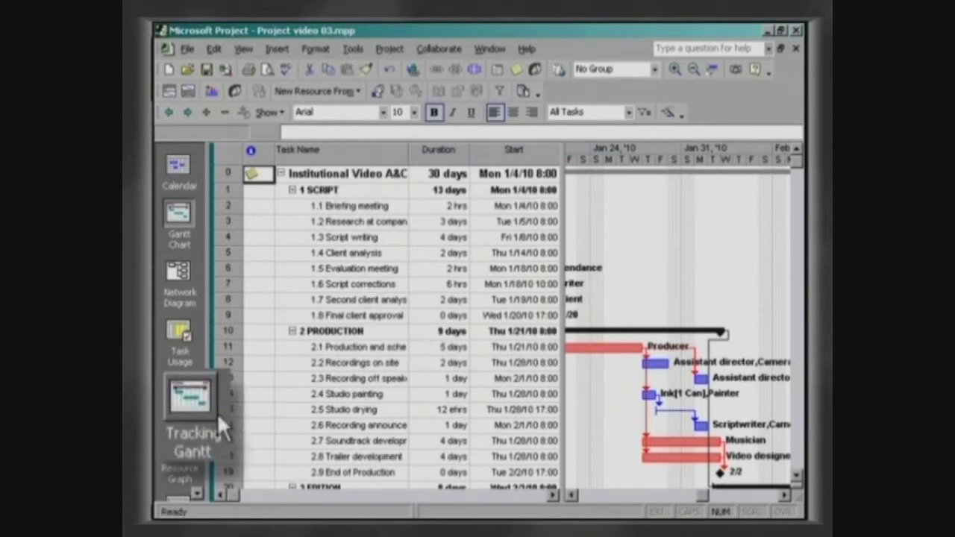
click(192, 403)
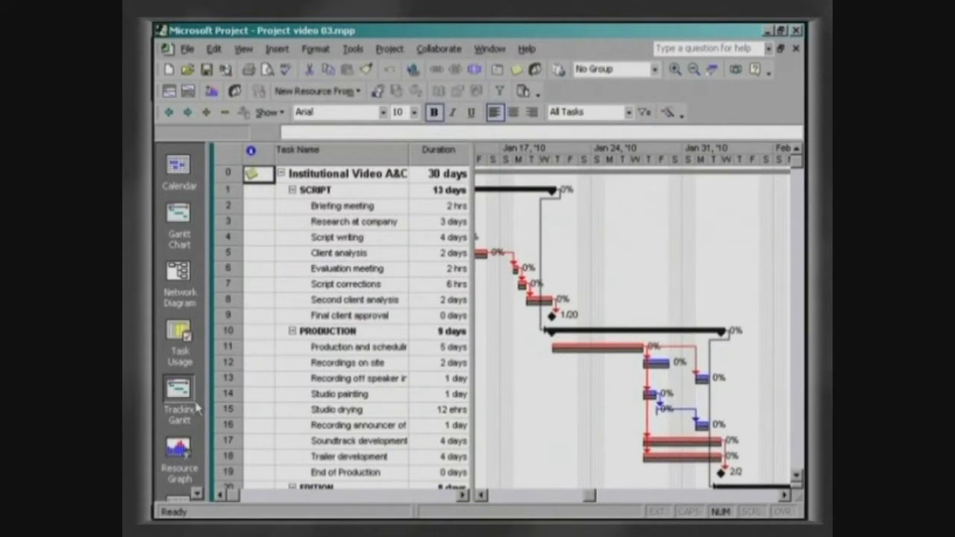
Review the Tracking Gantt with every task at 0%, then open the Tools menu.
click(353, 48)
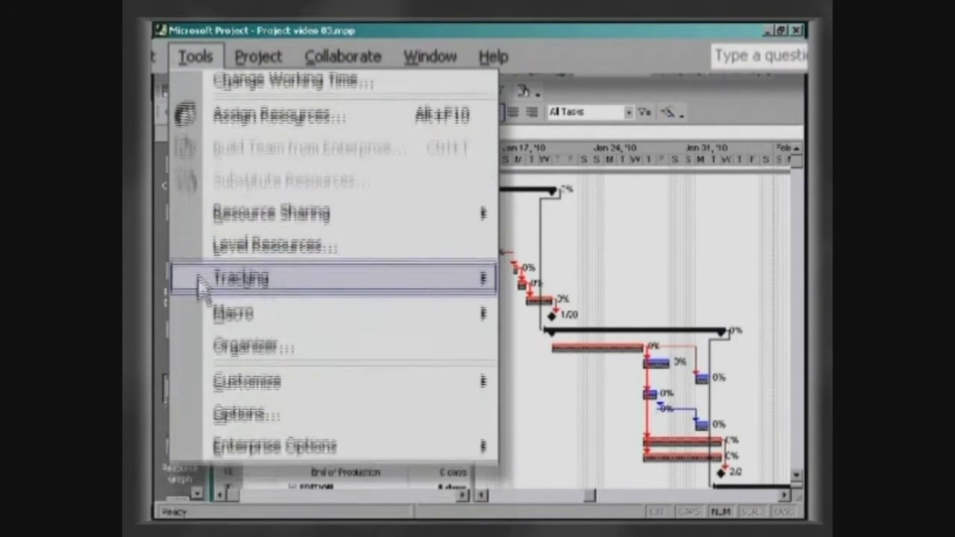
Start clearing the saved baseline from Tools > Tracking > Clear Baseline.
mouse_move(410, 229)
click(520, 356)
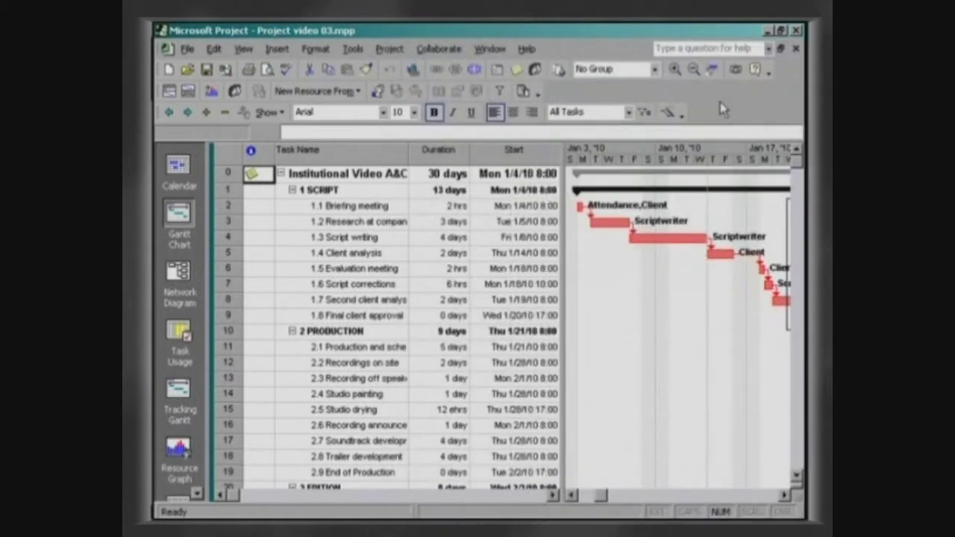
Show the Tracking toolbar and dock it at the top of the window.
right_click(724, 110)
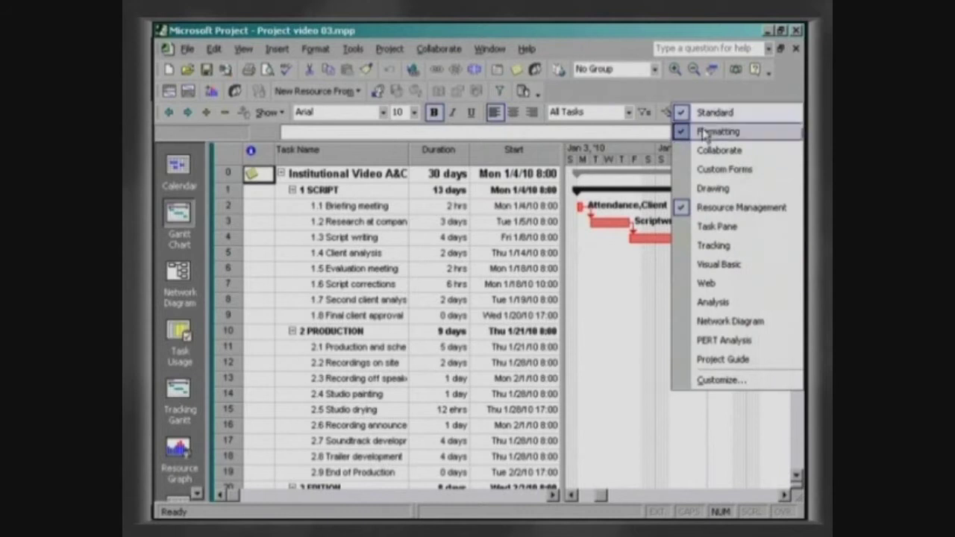
click(694, 246)
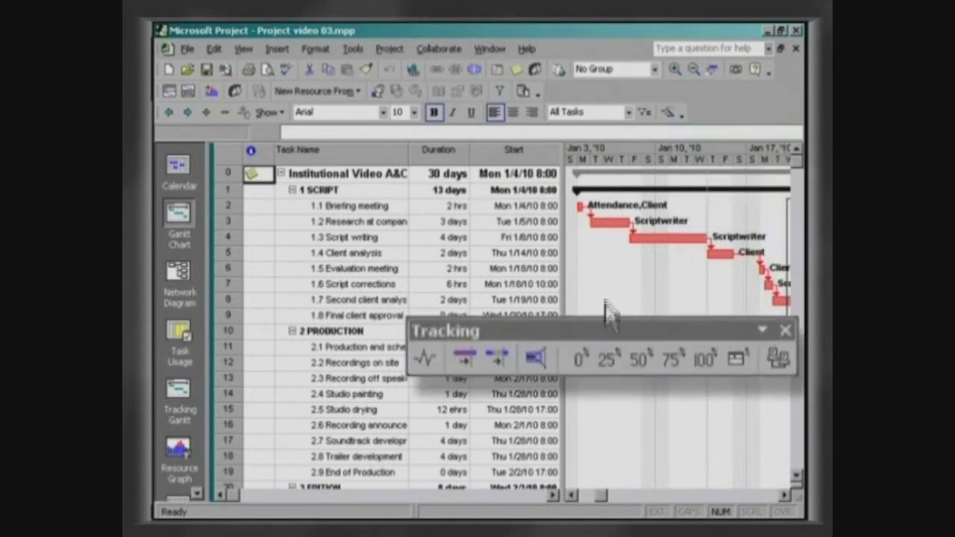
drag(680, 330, 657, 93)
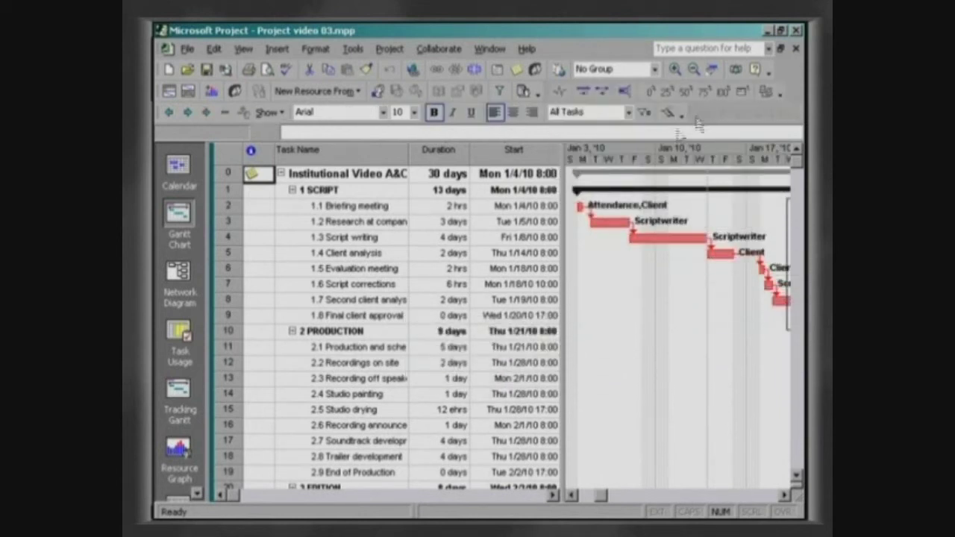
Mark 1.1 Briefing meeting and 1.2 Research at company as 100% complete.
click(316, 205)
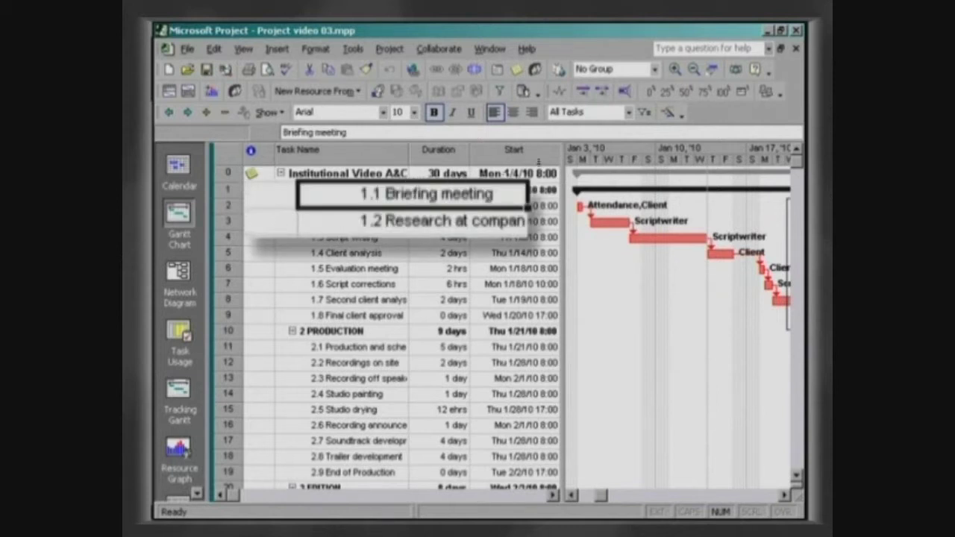
click(722, 91)
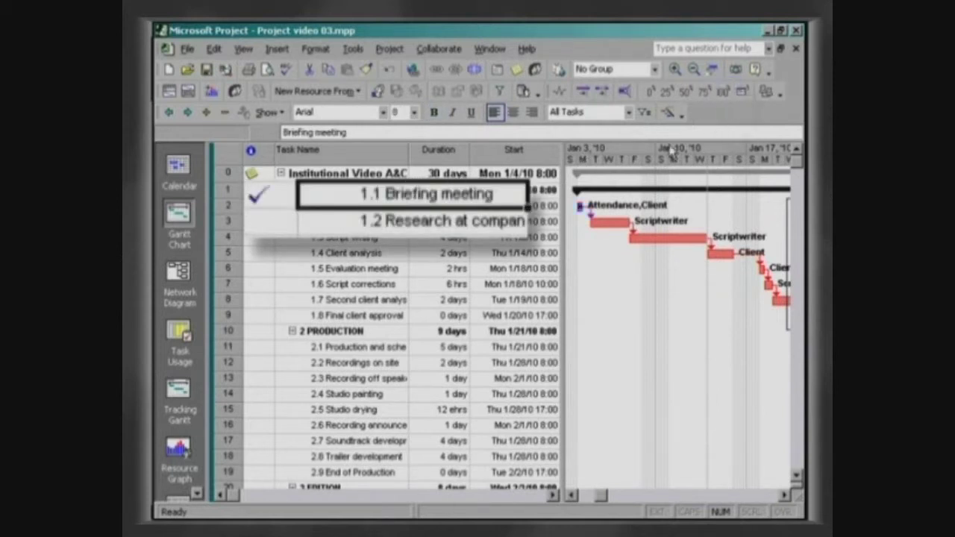
click(352, 220)
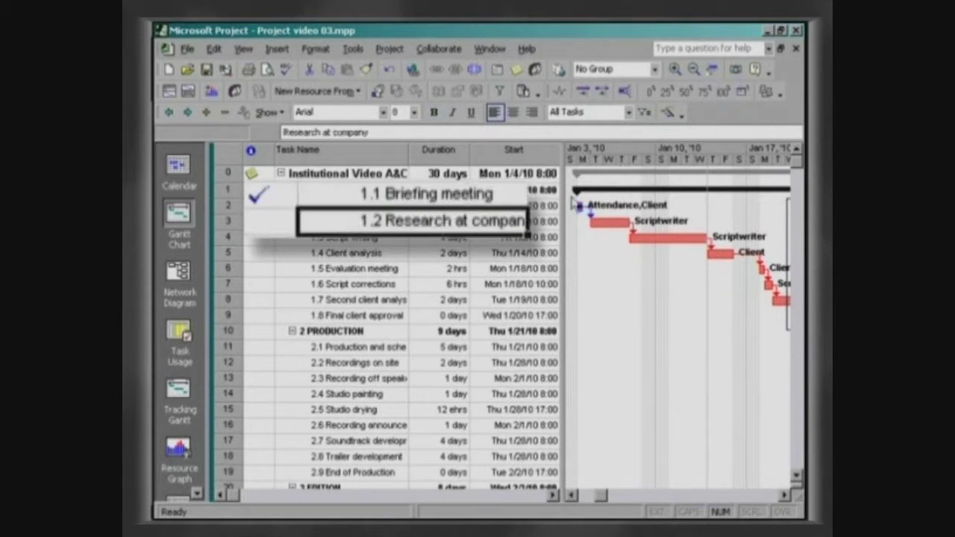
click(722, 93)
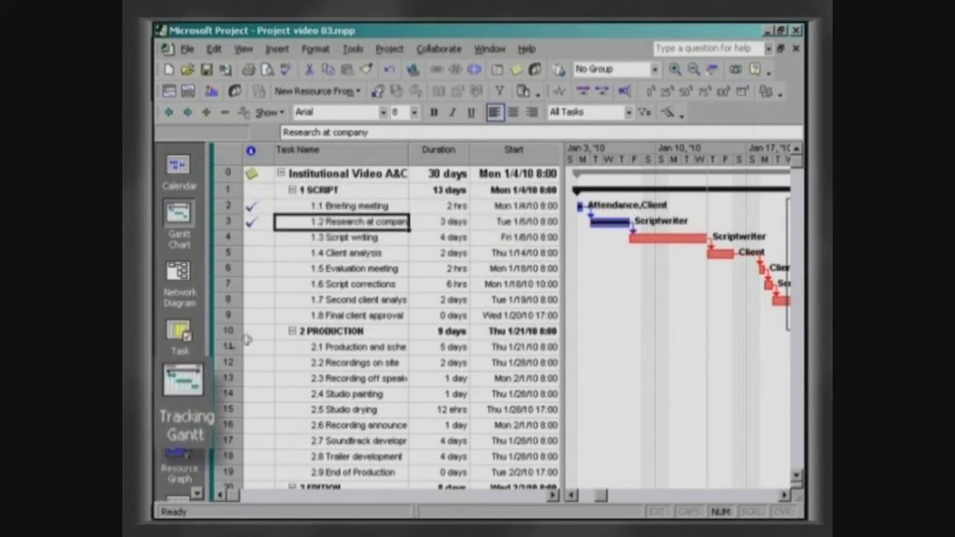
Switch to the Tracking Gantt showing the project's first days and select Script writing.
click(198, 384)
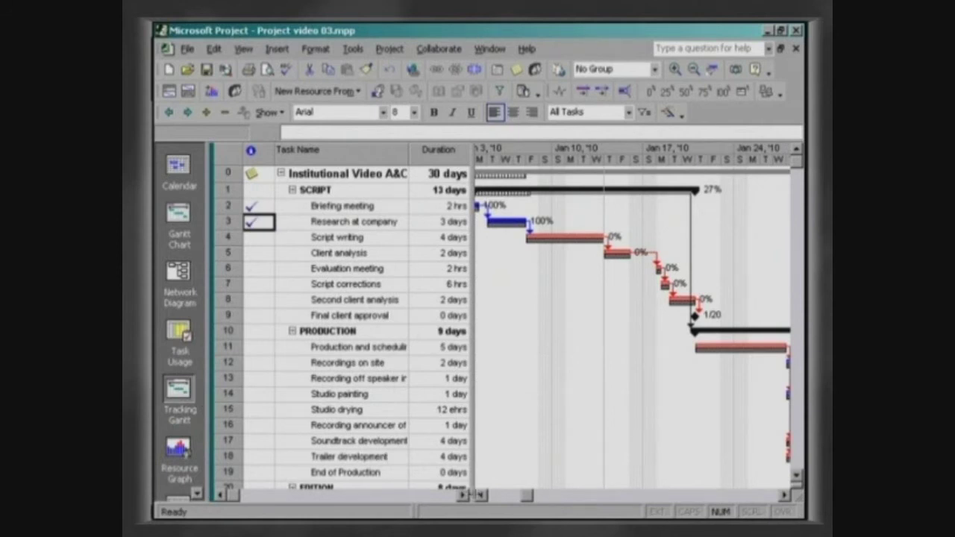
click(482, 496)
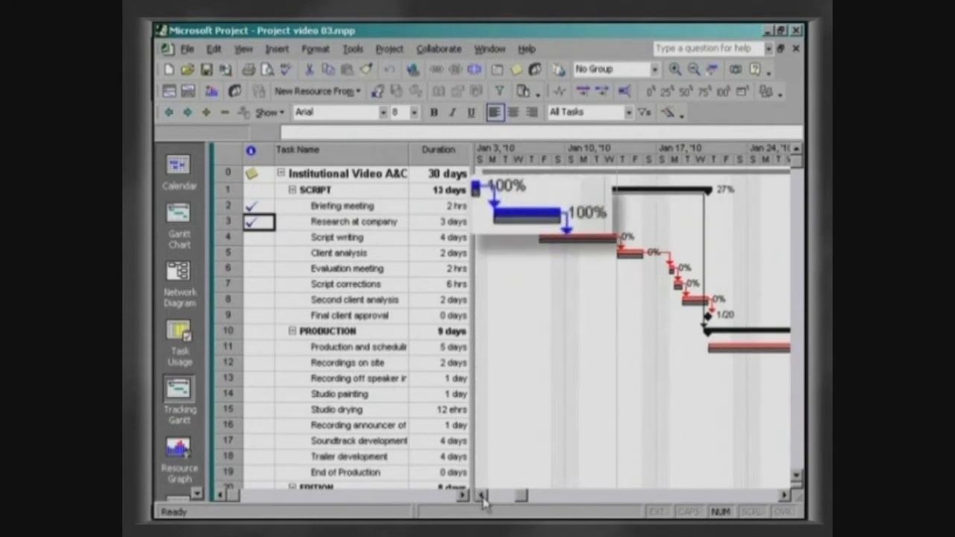
click(287, 237)
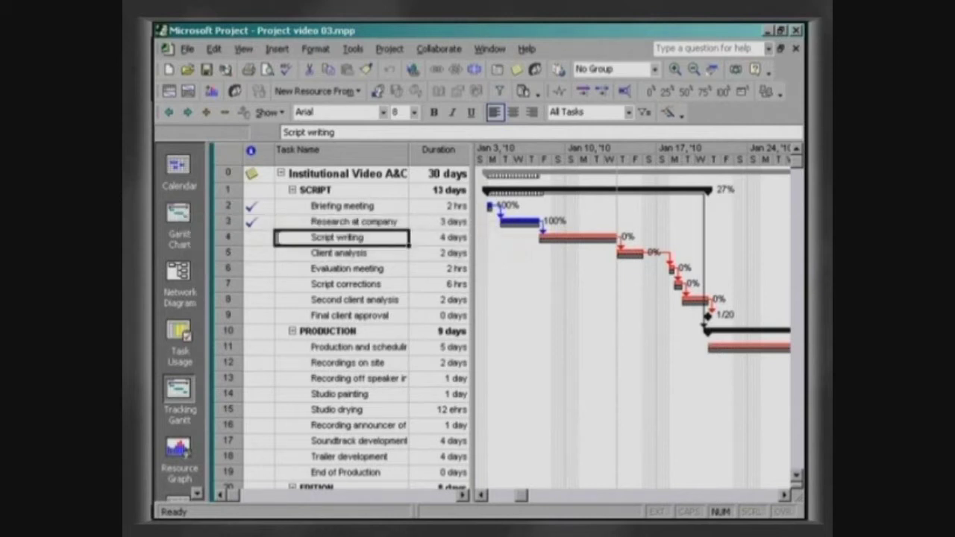
Update Script writing with 4d actual duration and 1 day remaining duration.
click(743, 105)
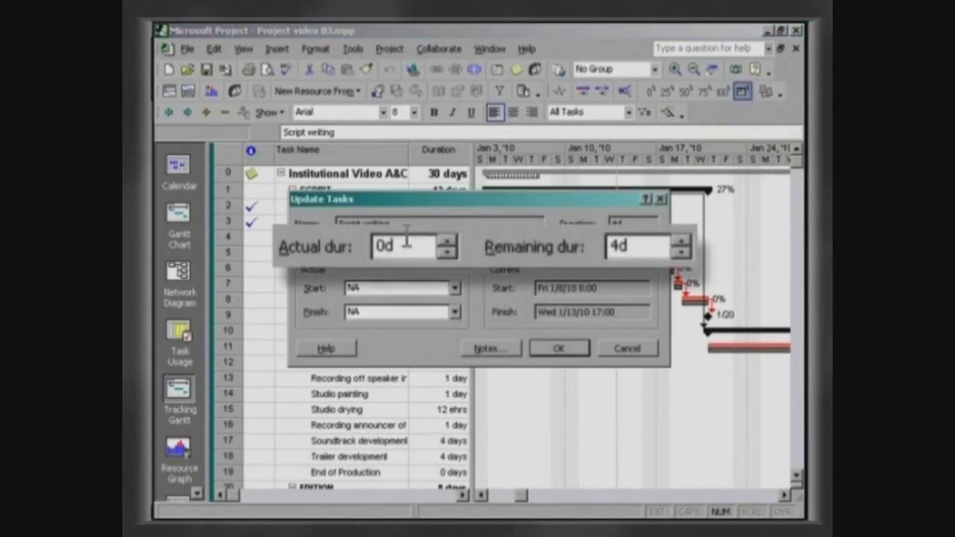
double_click(492, 247)
text(4d)
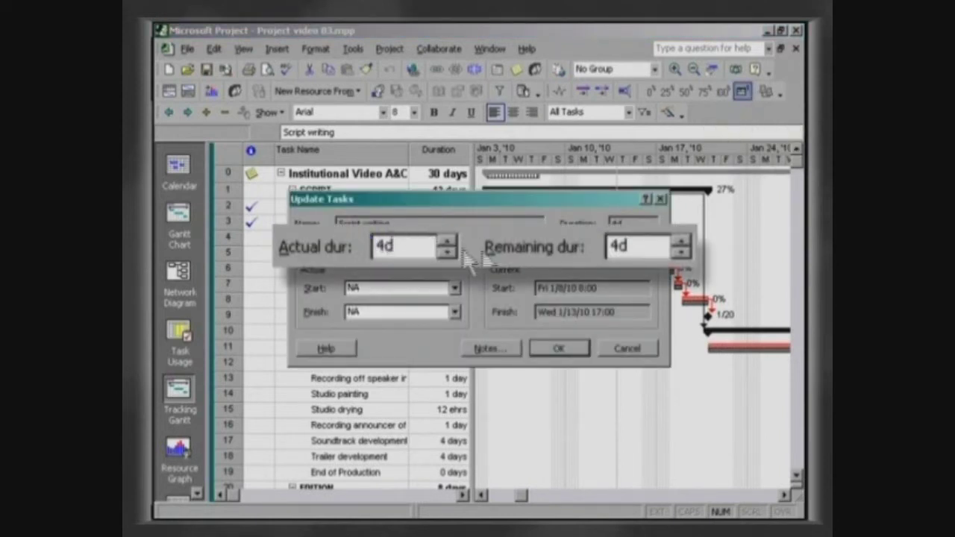
double_click(619, 247)
text(1)
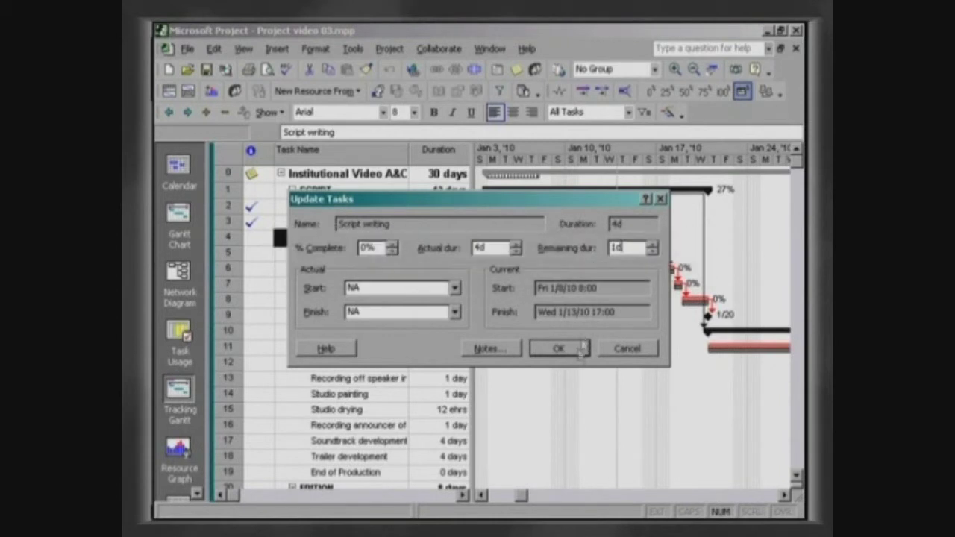
click(571, 349)
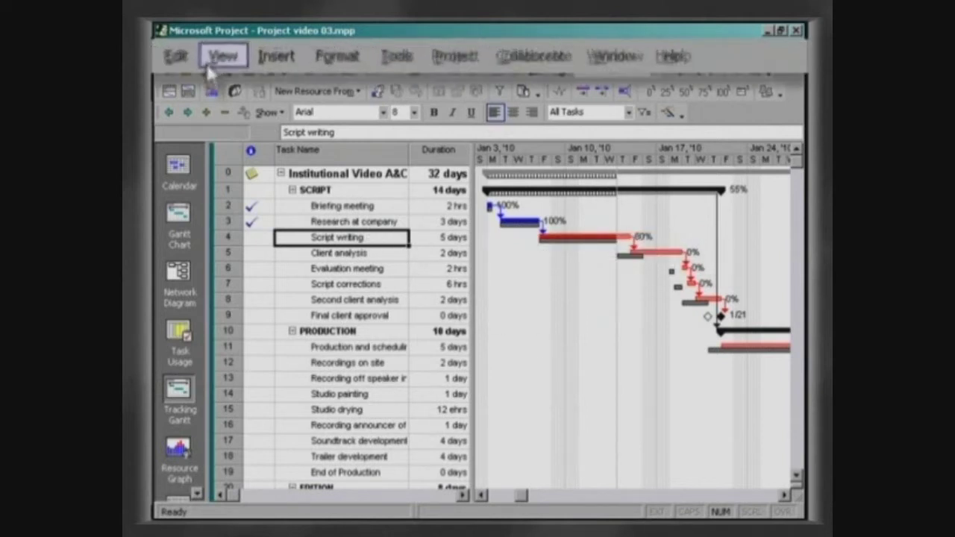
Show the Cost table scrolled to its Total Cost, Baseline and Variance columns.
click(243, 48)
mouse_move(372, 246)
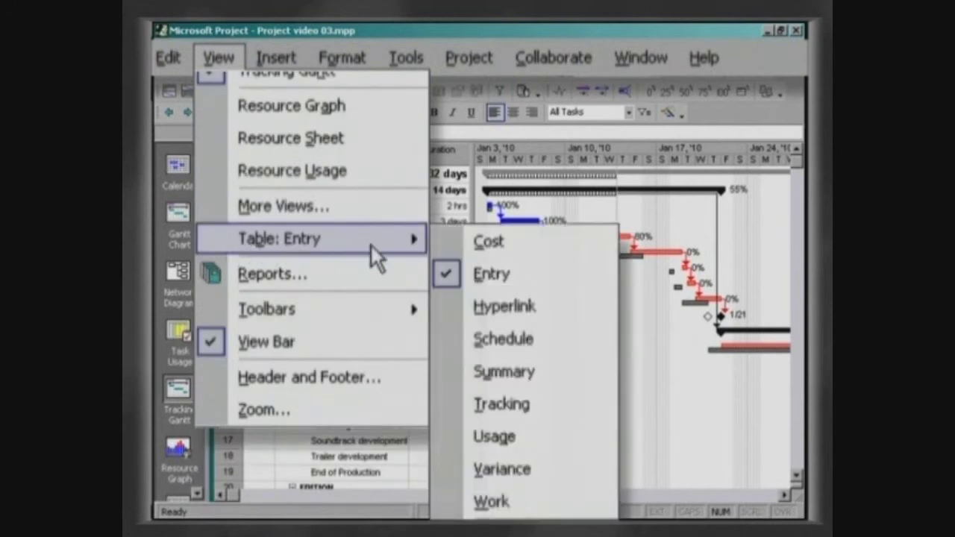
click(455, 242)
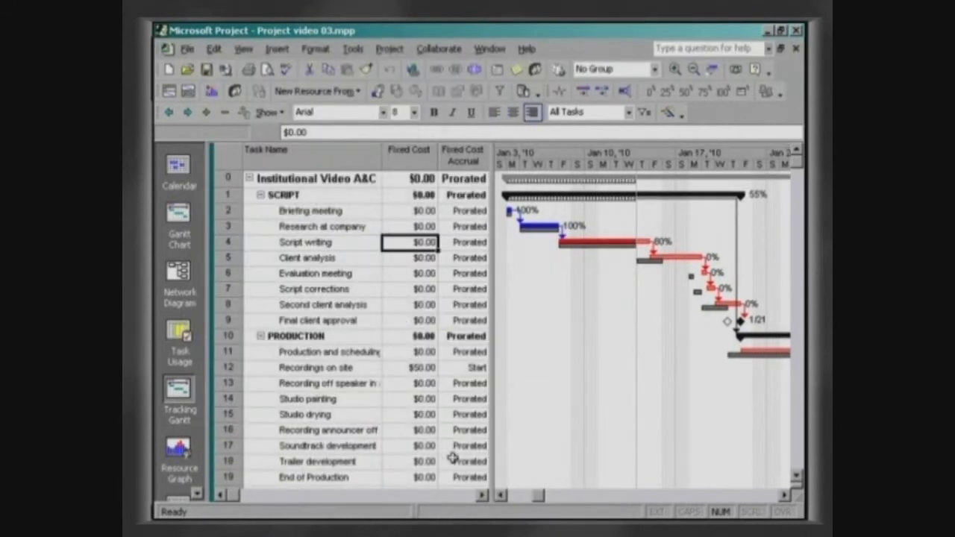
click(482, 494)
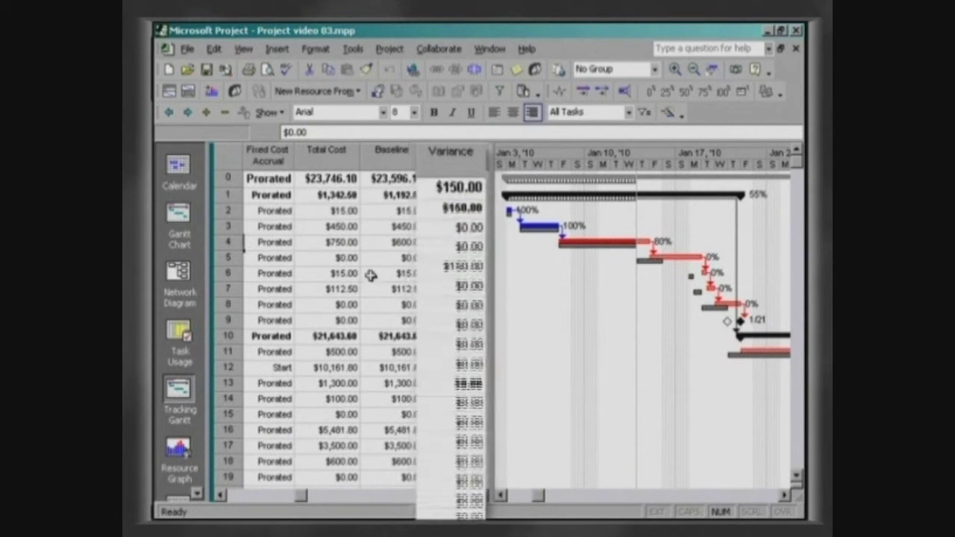
Show the Variance table's baseline and variance dates, then return to the Gantt Chart.
click(244, 49)
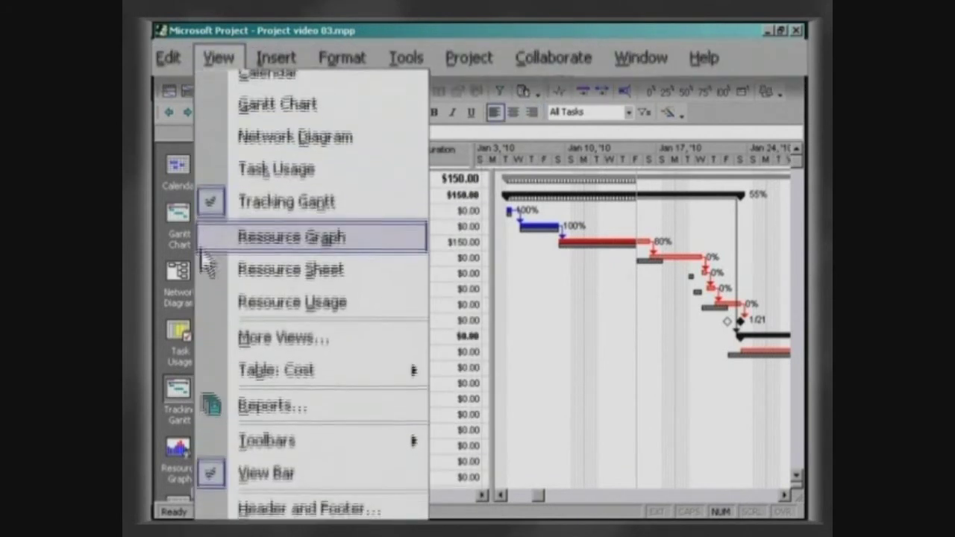
mouse_move(417, 245)
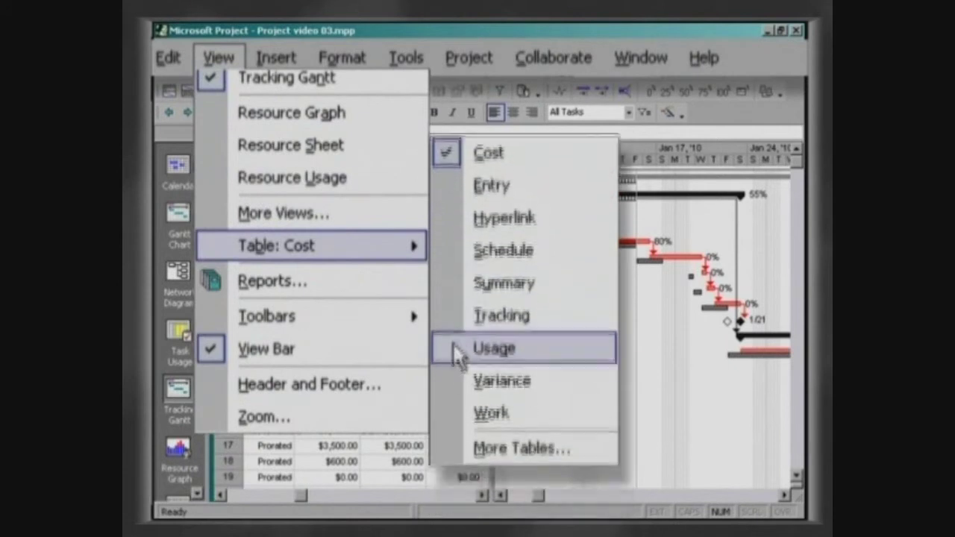
click(450, 365)
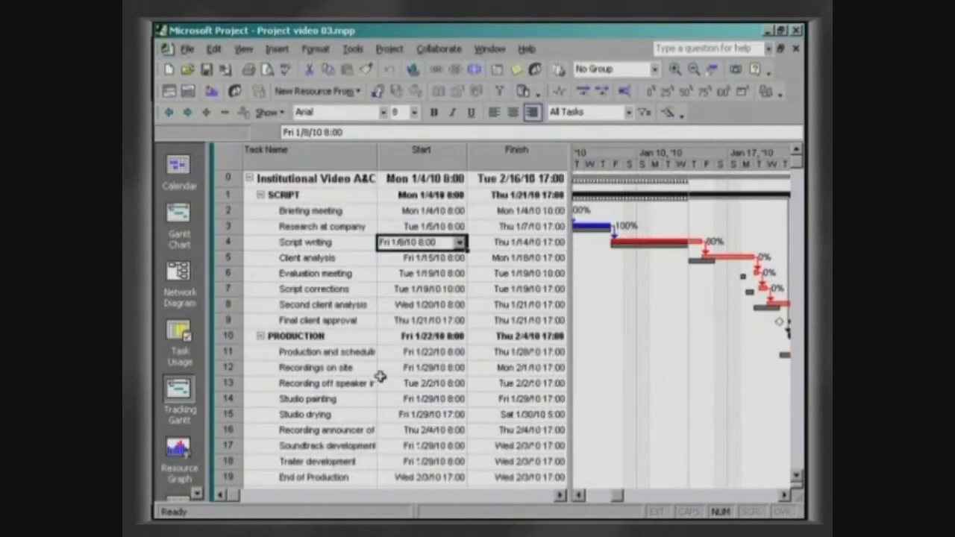
click(561, 496)
click(560, 495)
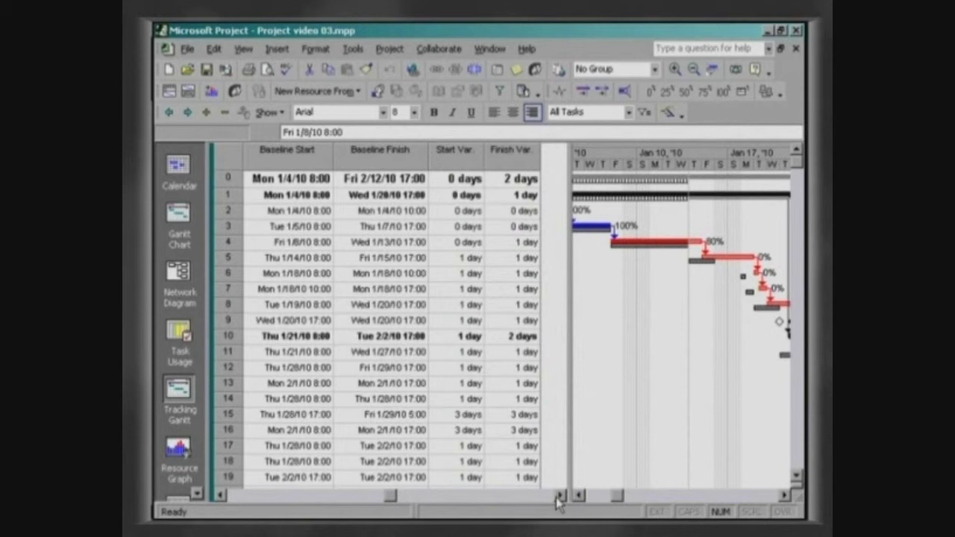
click(179, 218)
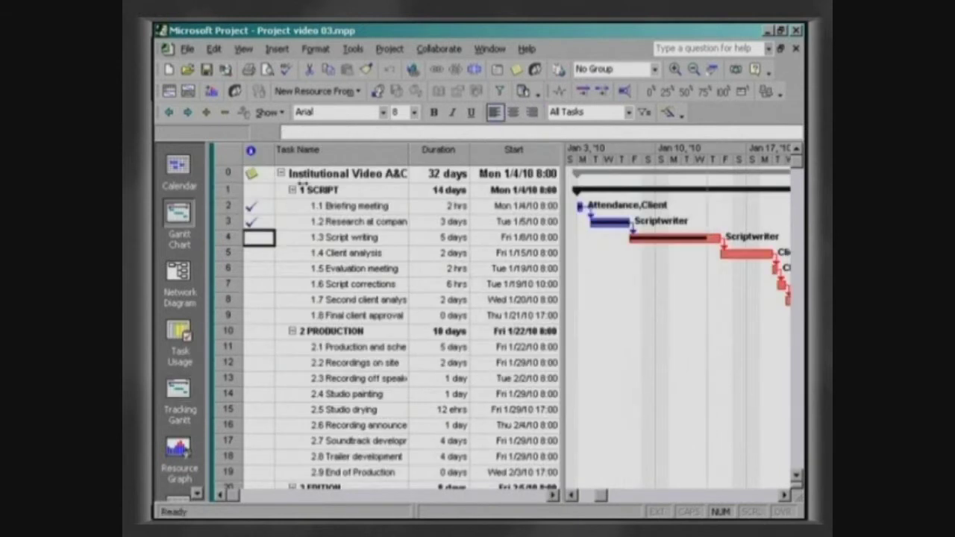
Set the project's current date to Thu 1/21/10 and mark Script writing 100% complete.
click(390, 49)
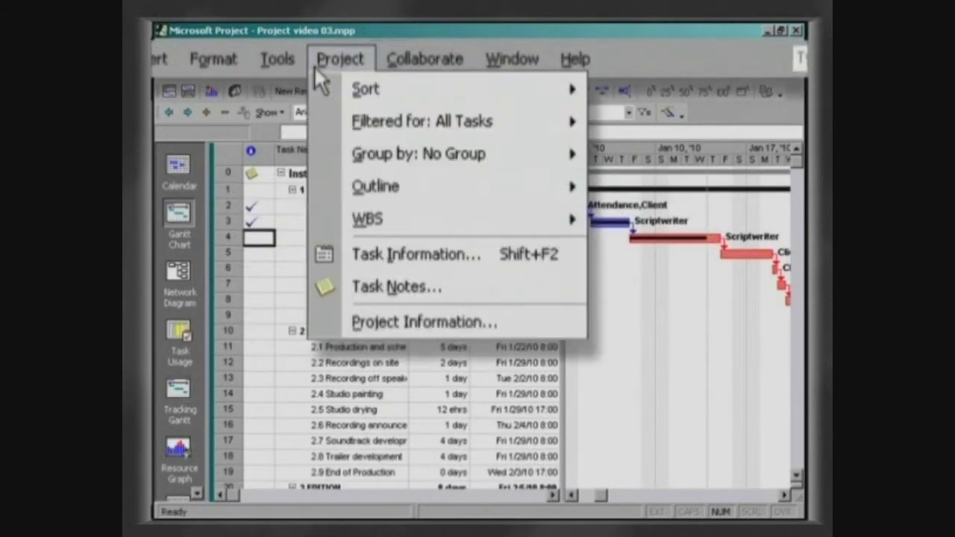
click(329, 322)
click(687, 160)
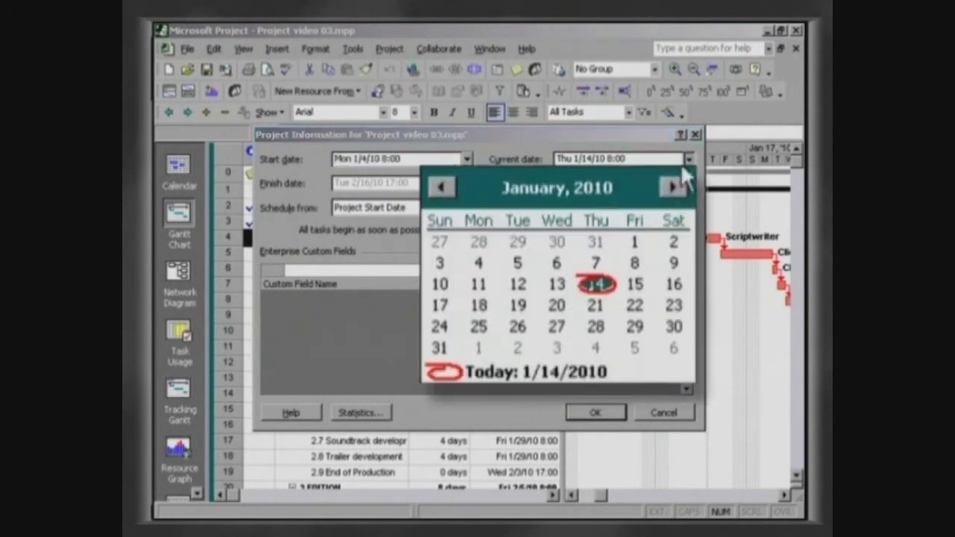
click(597, 304)
click(601, 415)
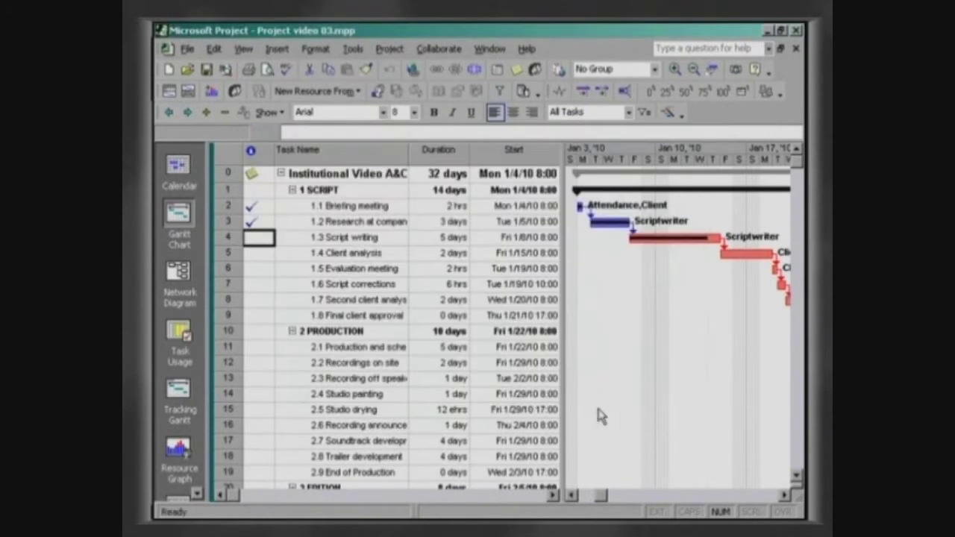
click(722, 95)
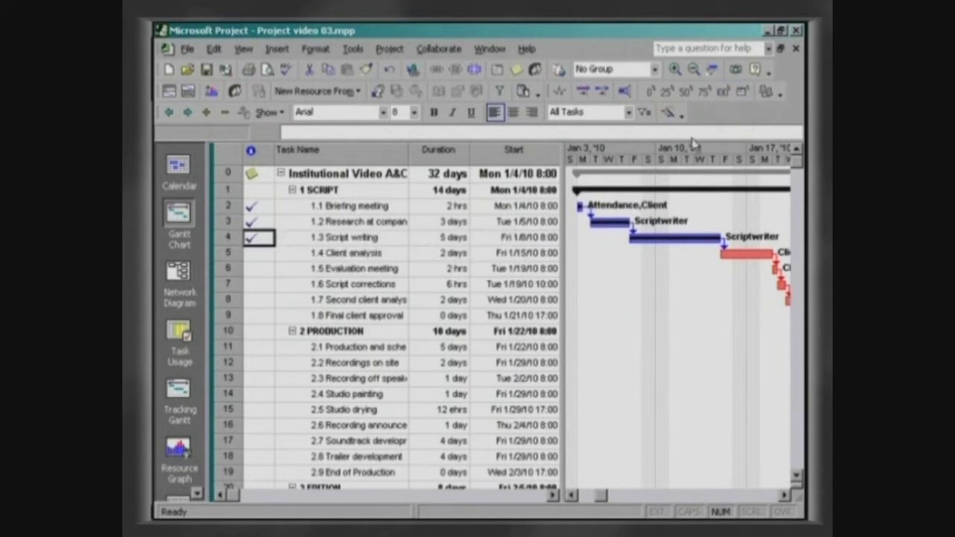
click(409, 253)
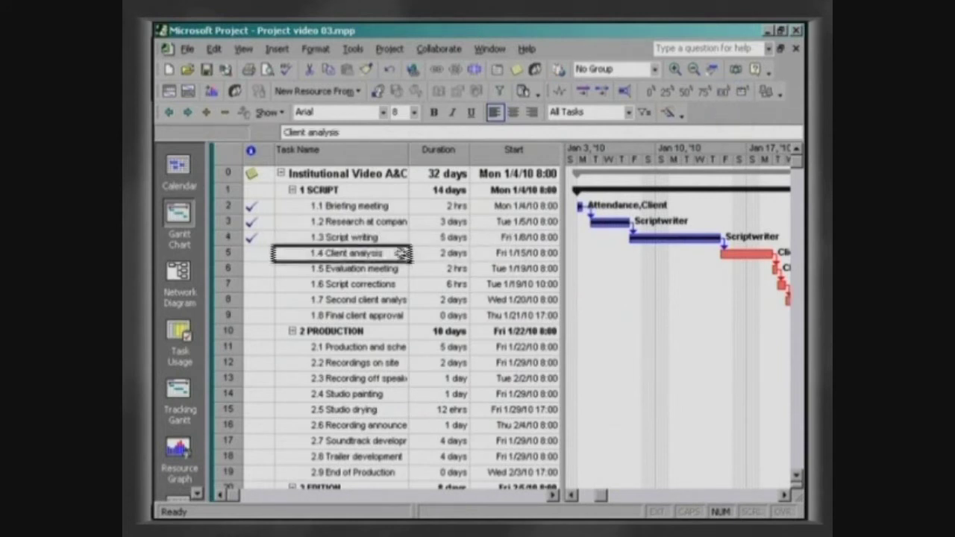
Finish Client analysis with 1 day actual and 0 days remaining, then select tasks 1.5–1.8.
click(743, 91)
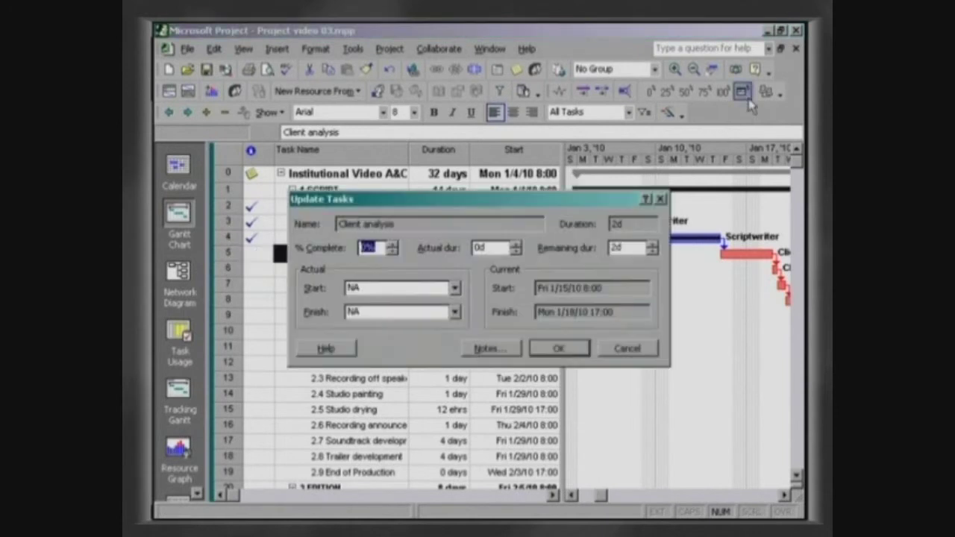
click(541, 241)
click(654, 255)
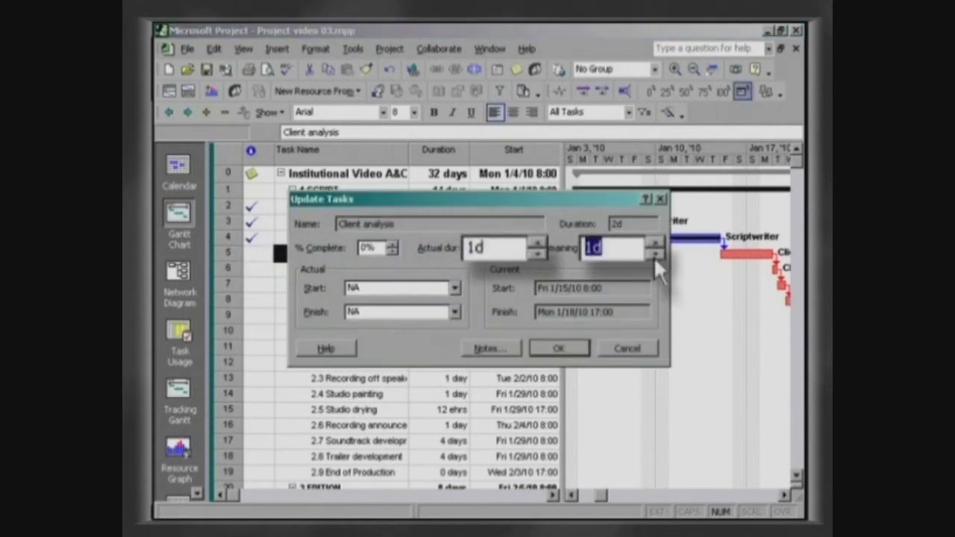
click(654, 256)
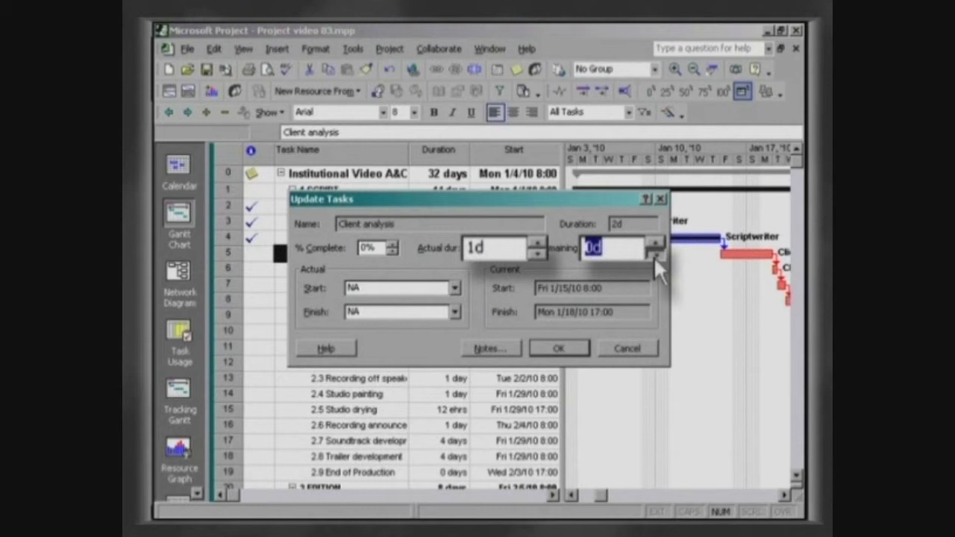
click(560, 349)
click(783, 497)
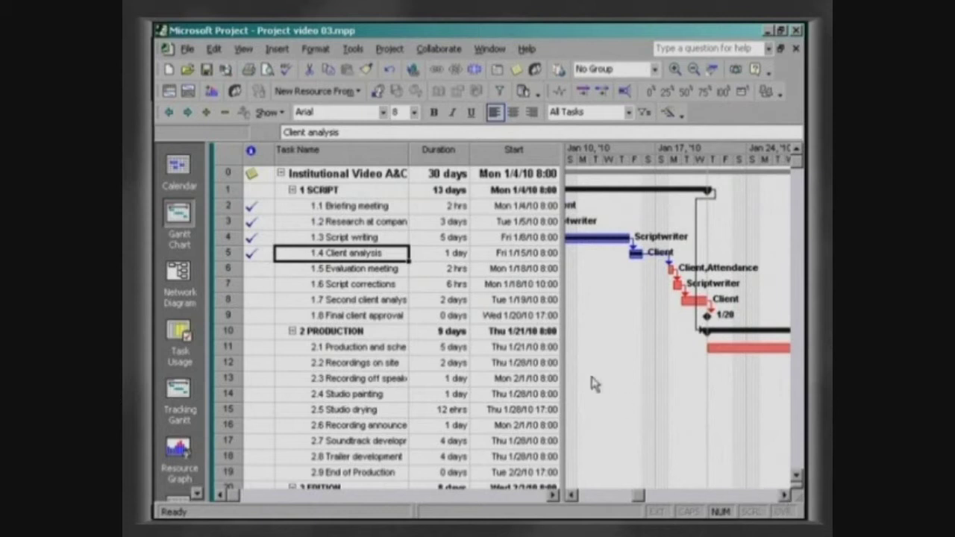
drag(309, 269, 296, 315)
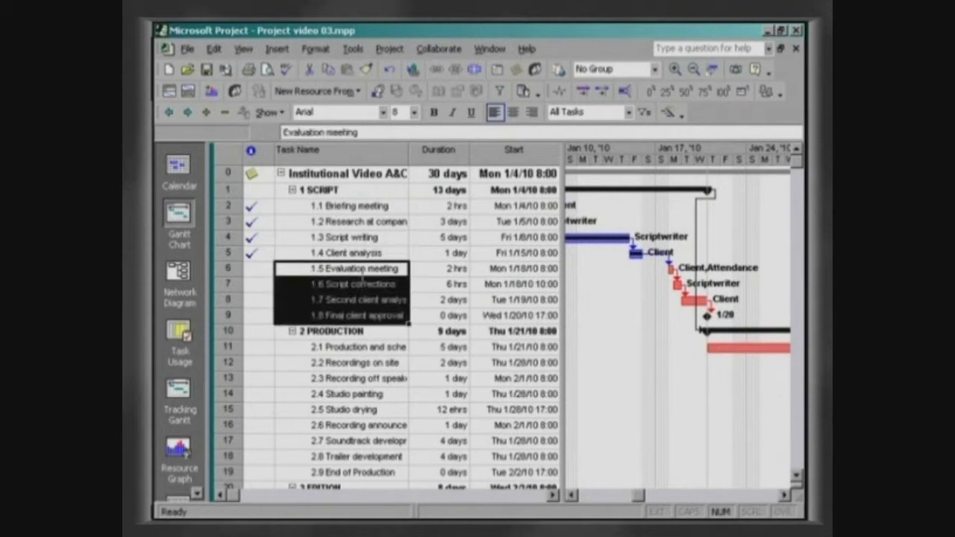
Update tasks 1.5–1.8 as scheduled and show the Tracking table's Act. Cost and Act. Work.
click(581, 92)
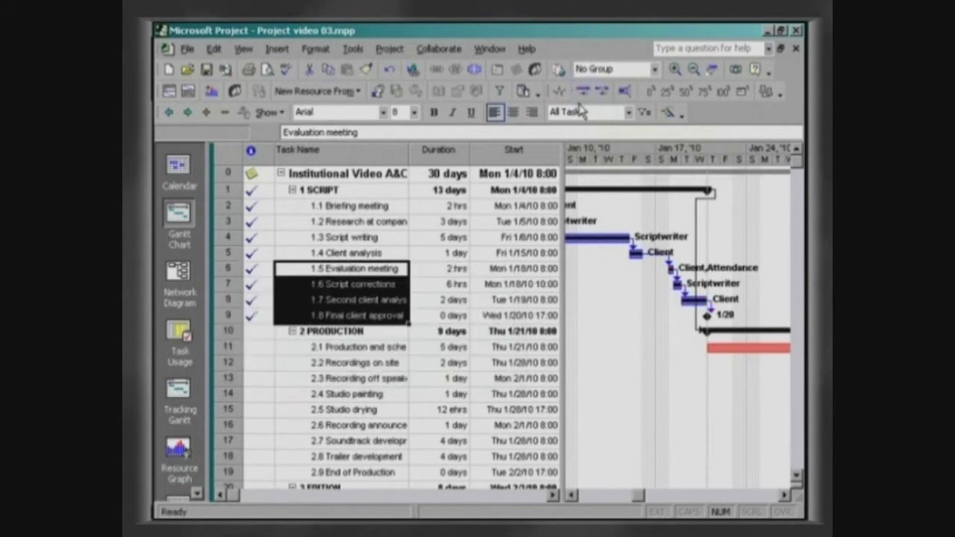
click(244, 49)
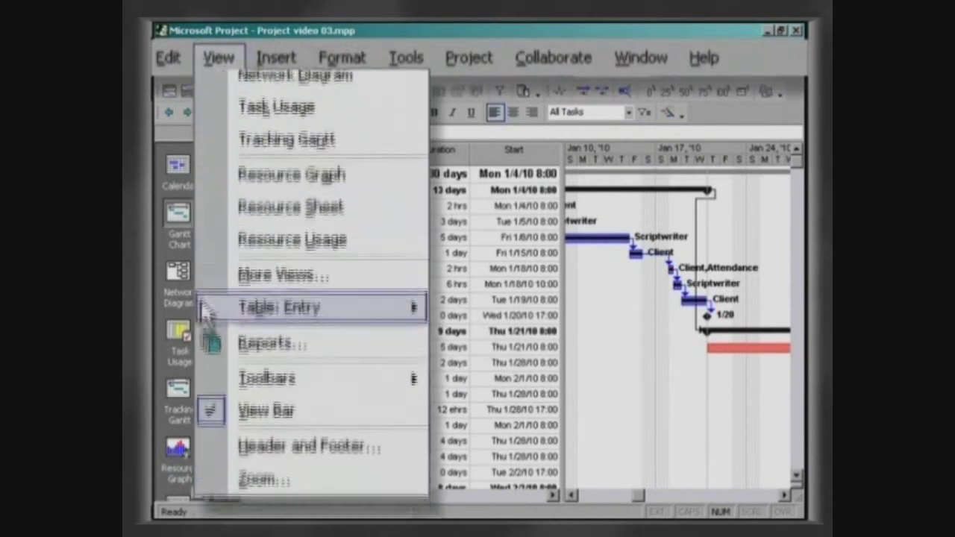
mouse_move(377, 246)
click(446, 407)
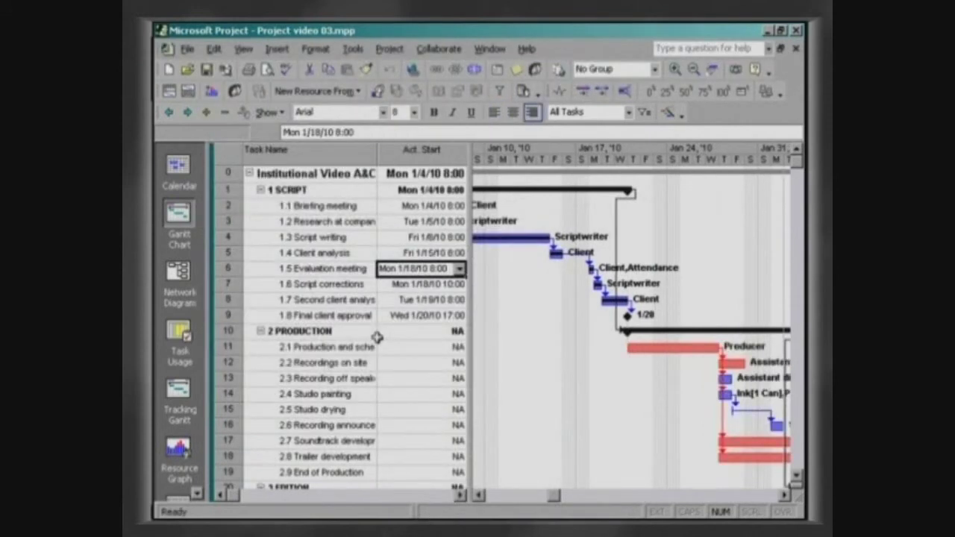
click(459, 496)
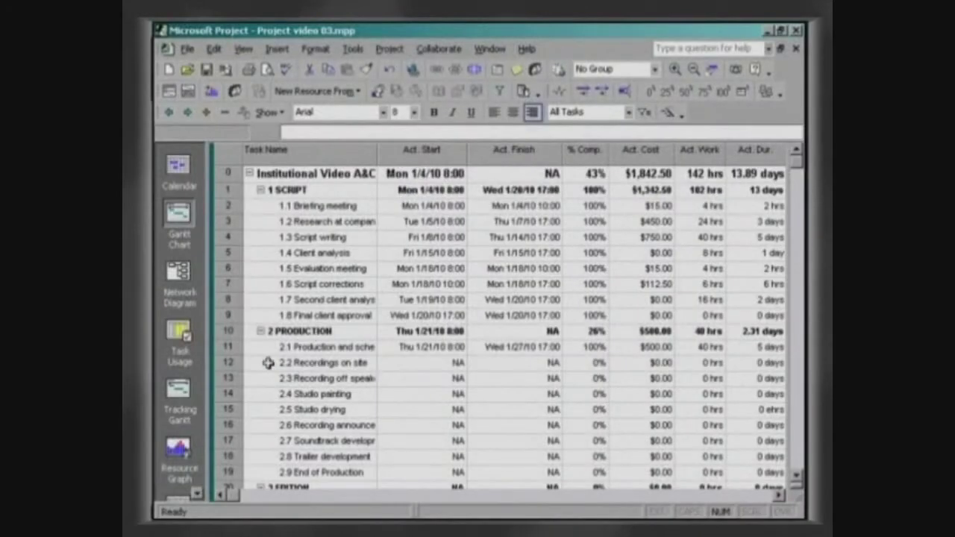
Raise 2.2 Recordings on site through 25%, 50% and 75% to 100% complete.
click(268, 363)
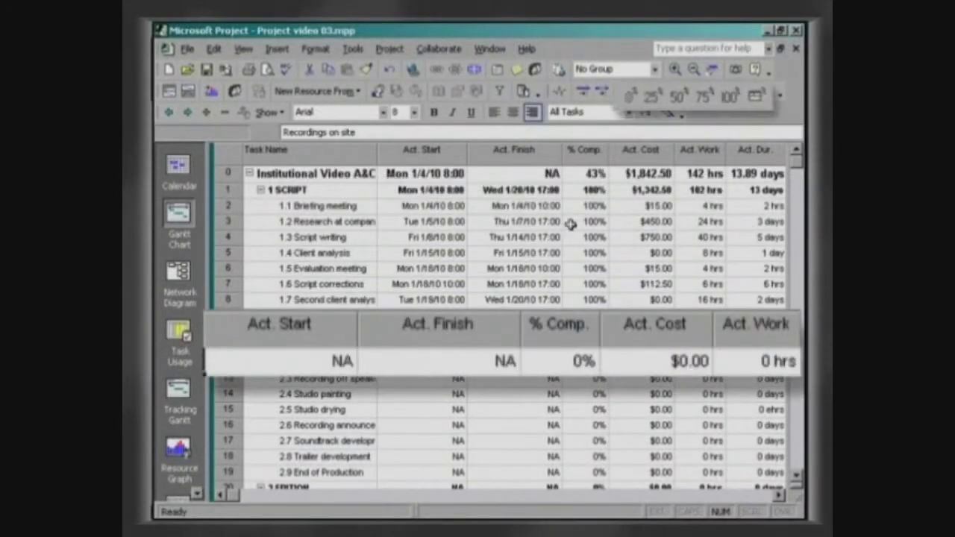
click(668, 91)
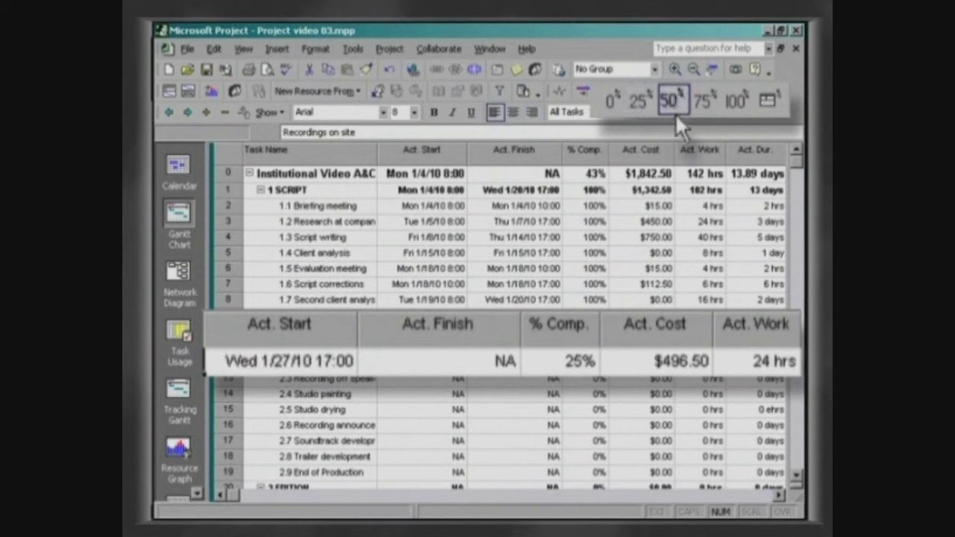
click(676, 108)
click(706, 123)
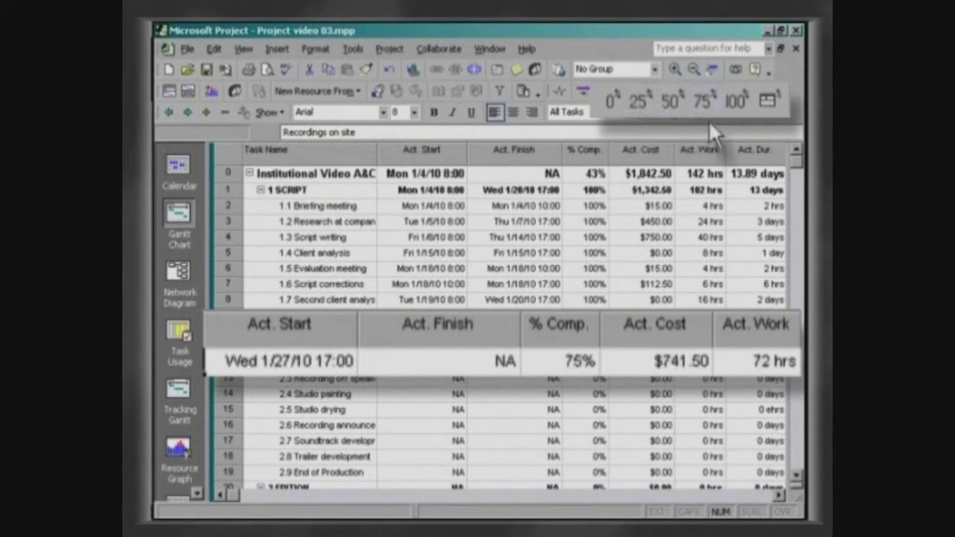
click(737, 103)
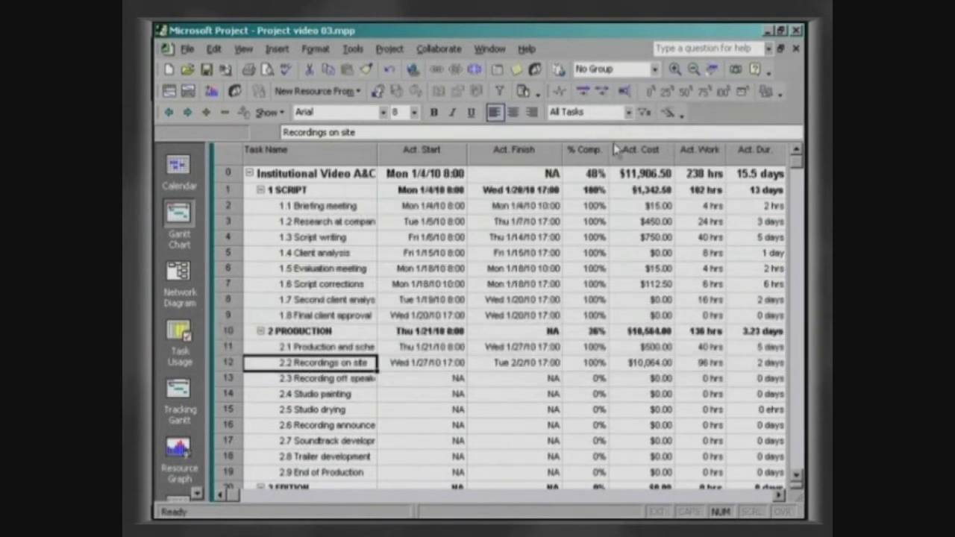
click(353, 48)
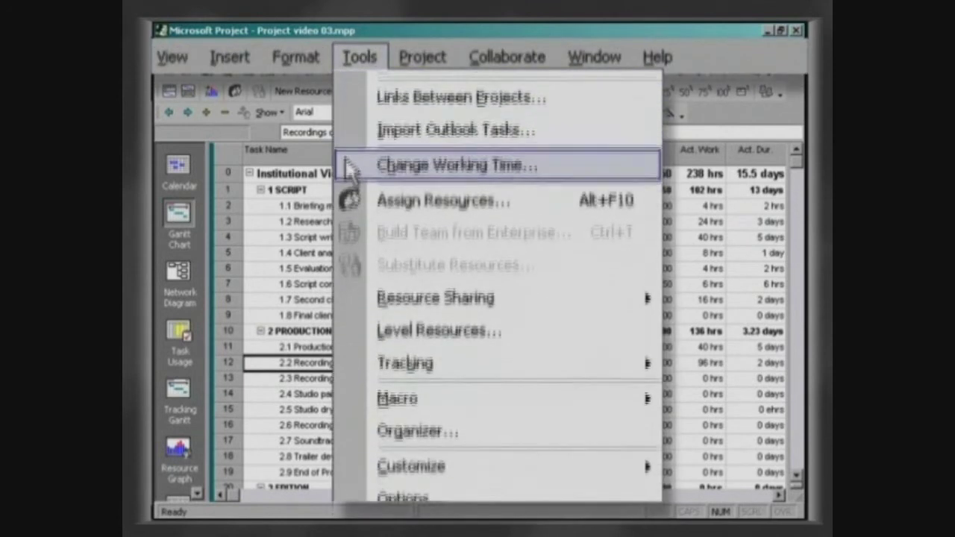
Turn off 'Actual costs are always calculated by Microsoft Project' in the Calculation options.
click(348, 433)
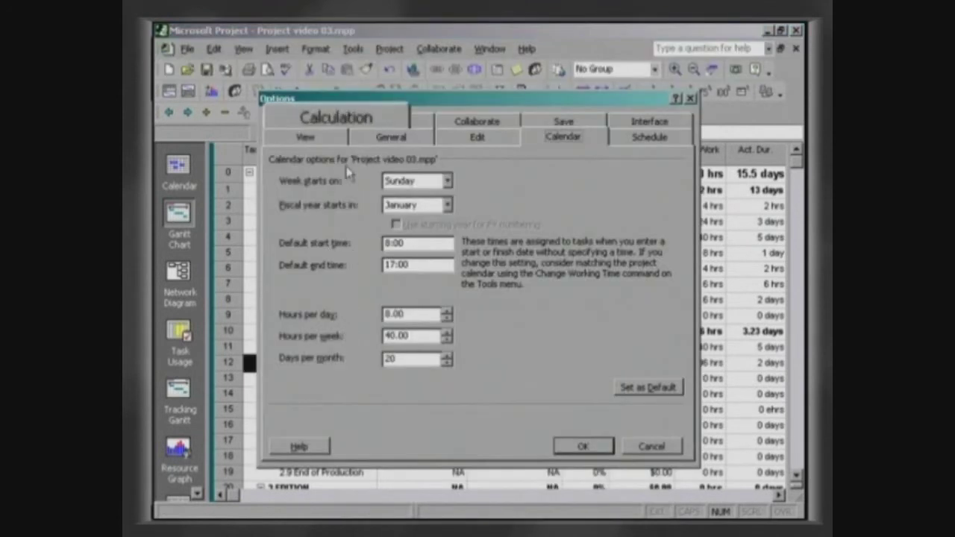
click(337, 123)
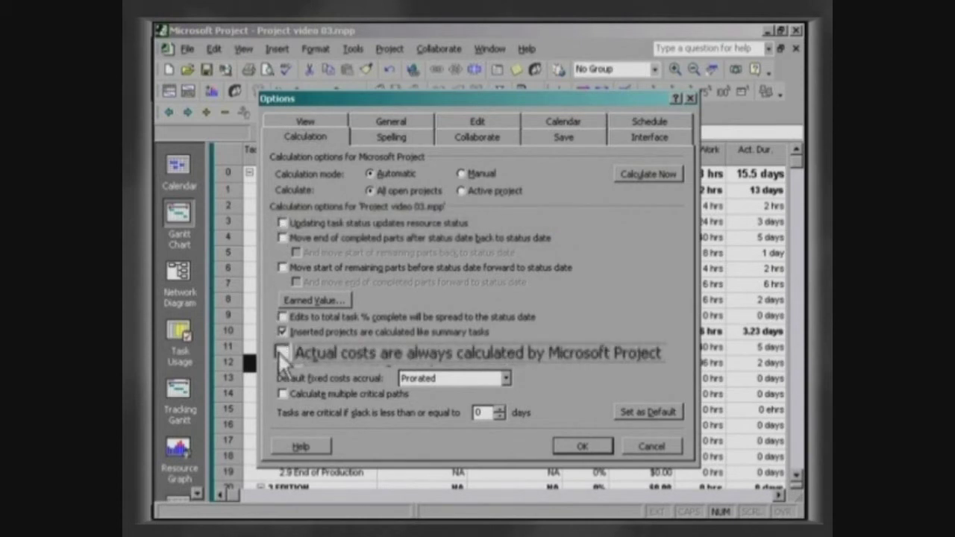
click(561, 446)
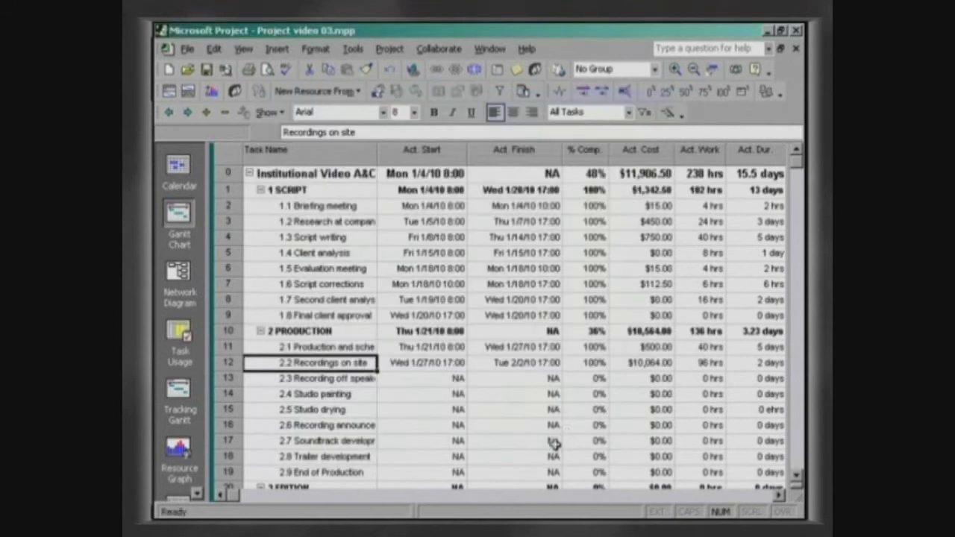
Enter $12,000.00 as the actual cost of Recordings on site.
click(638, 364)
text(12000.00)
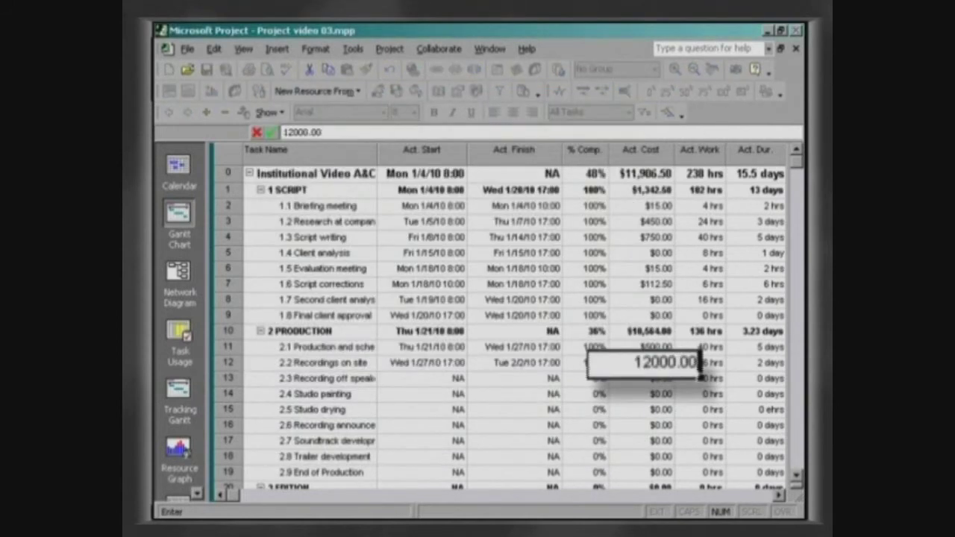
key(Return)
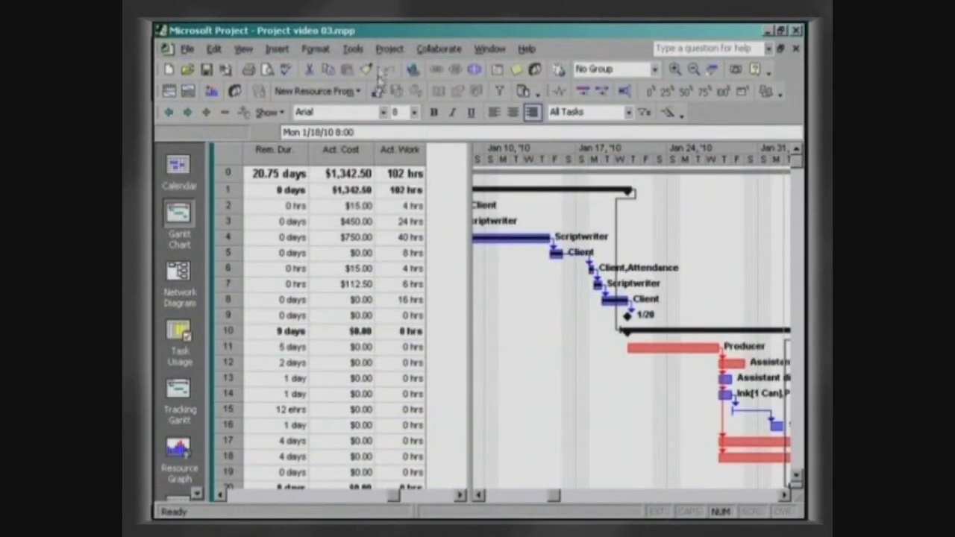
Set the project's current date to Tue 2/2/10 and scroll the Gantt chart to early February.
click(322, 63)
click(325, 318)
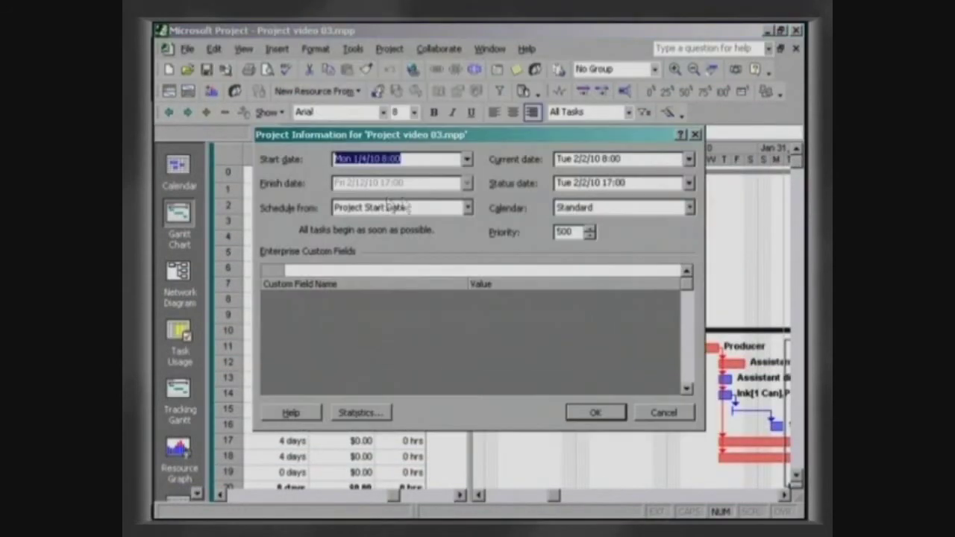
click(688, 159)
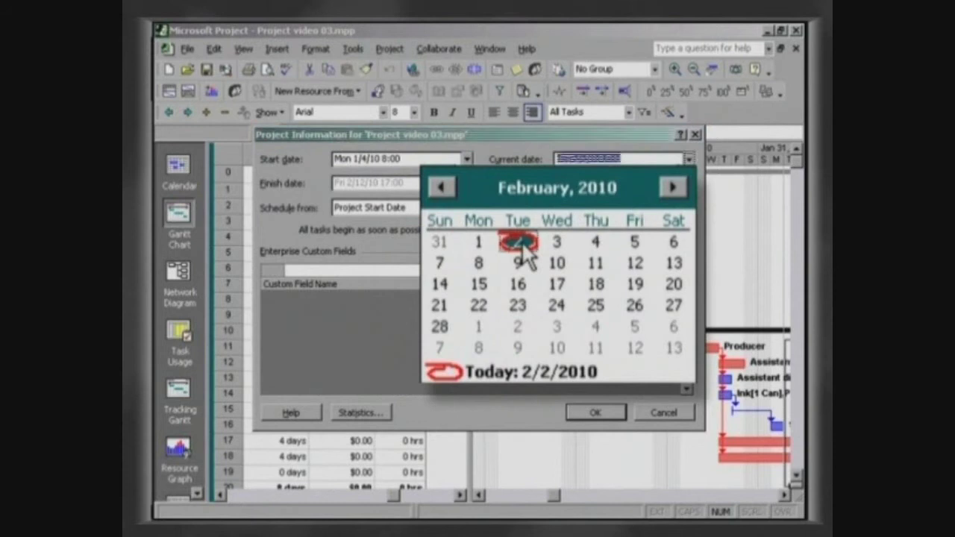
click(520, 243)
click(606, 413)
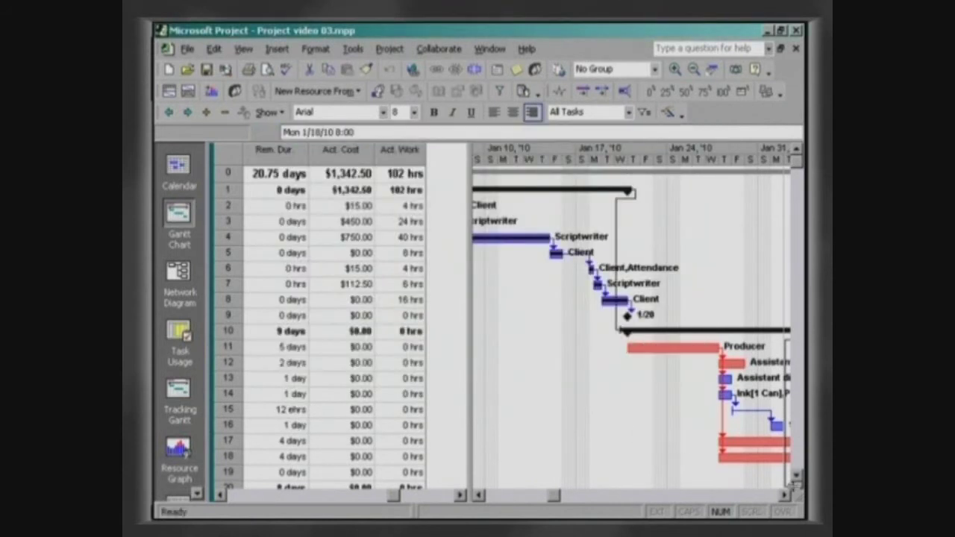
click(787, 496)
drag(787, 496, 787, 496)
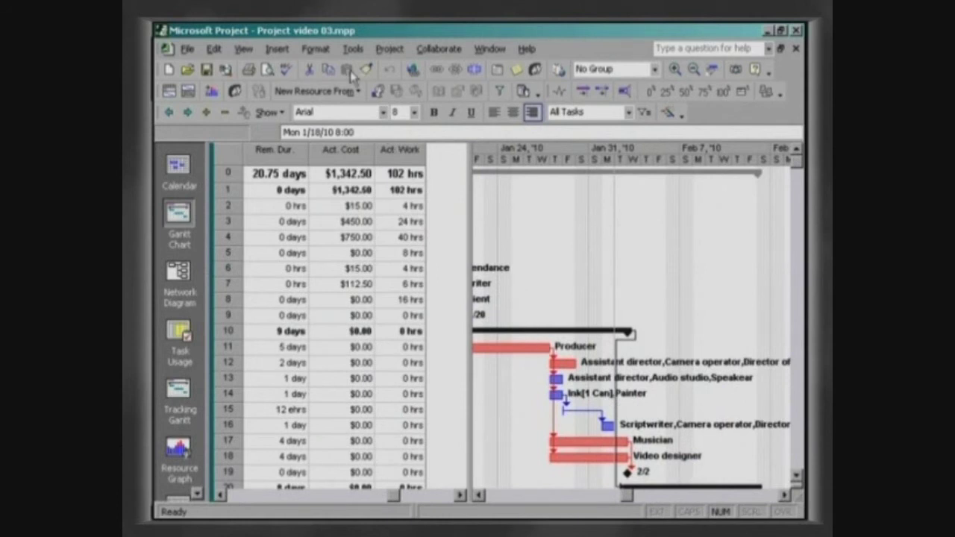
Update the project's work as complete through Tue 2/2/10 8:00, then switch to Tracking Gantt.
click(353, 48)
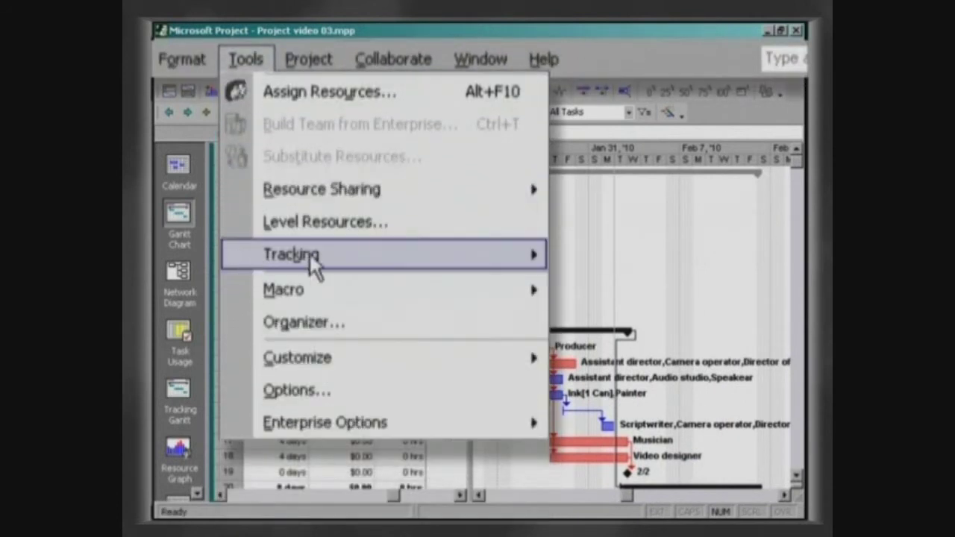
mouse_move(517, 264)
click(564, 288)
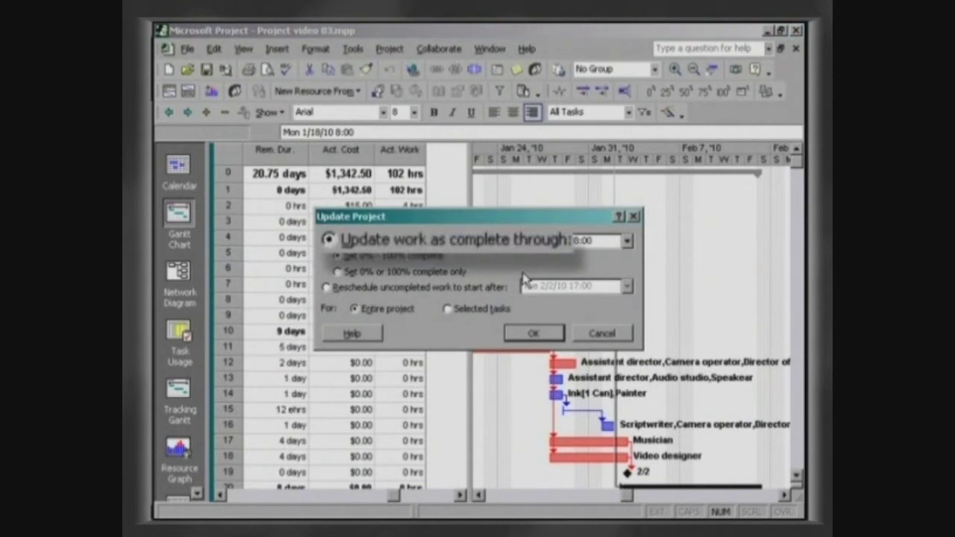
click(627, 240)
click(464, 322)
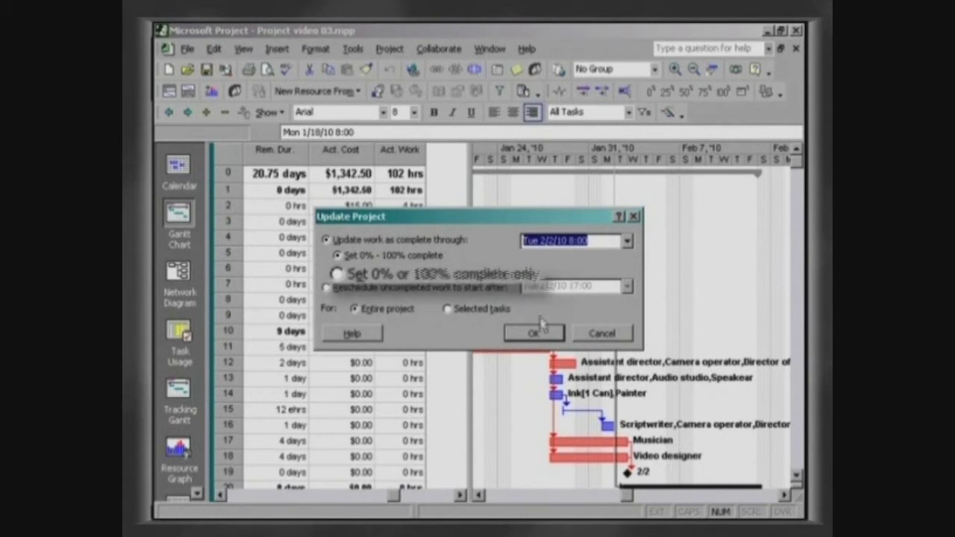
click(543, 333)
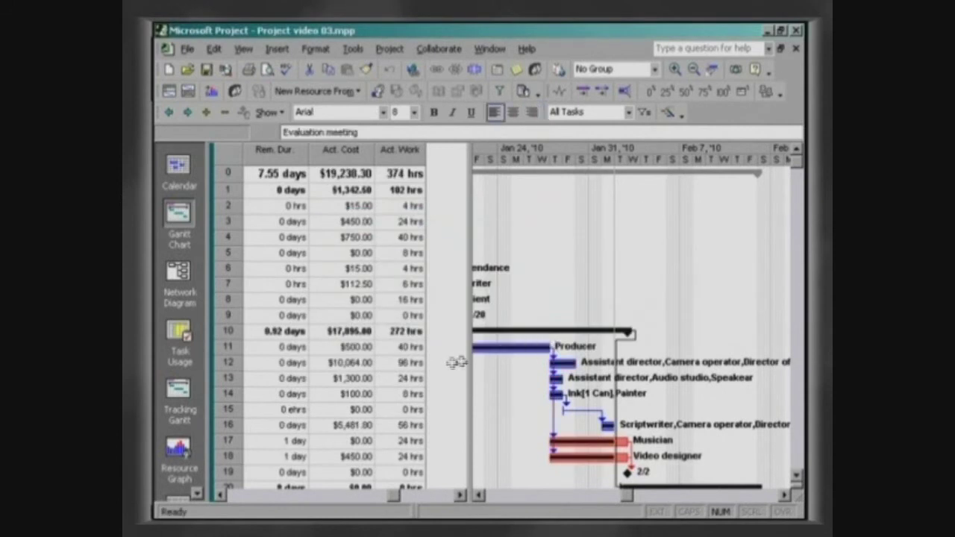
click(190, 398)
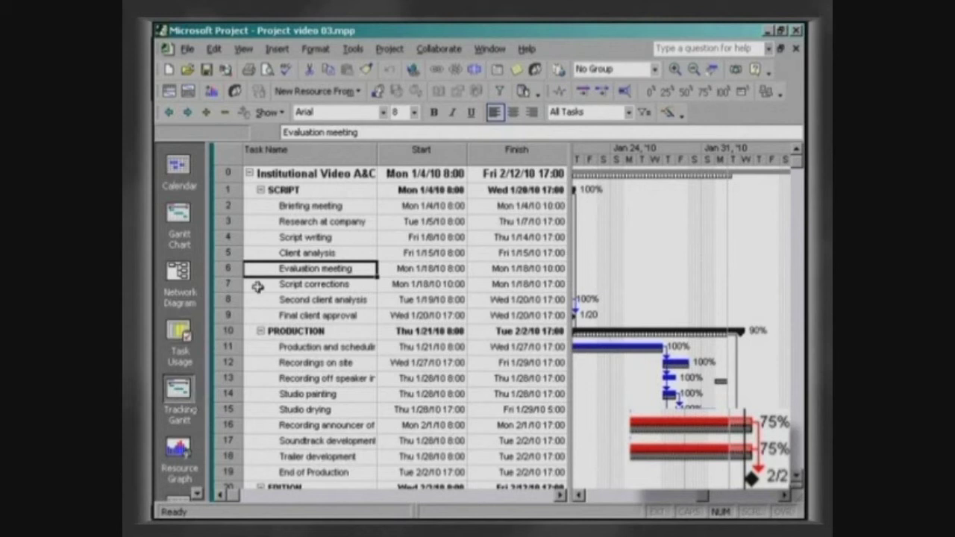
Update the project's work as complete through Tue 2/2/10 17:00.
click(352, 48)
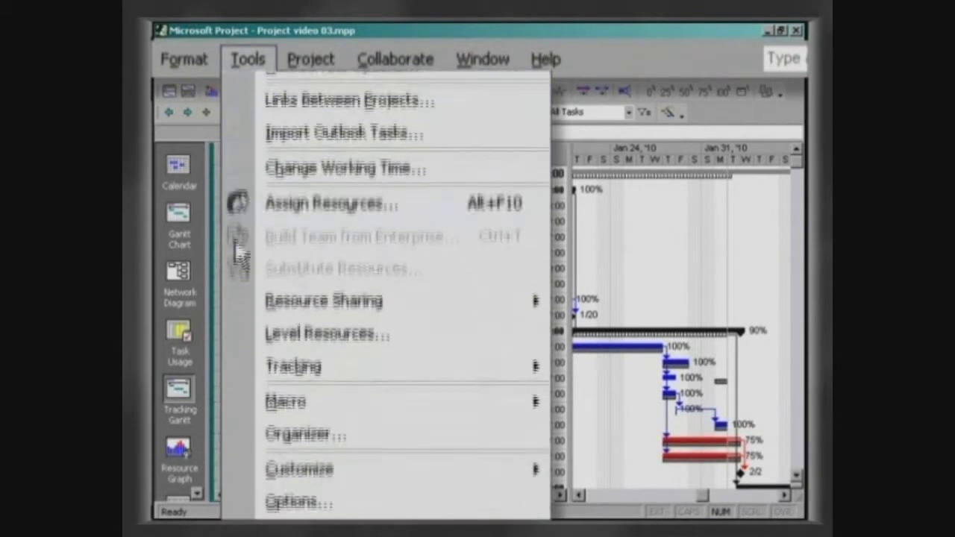
mouse_move(403, 264)
click(539, 291)
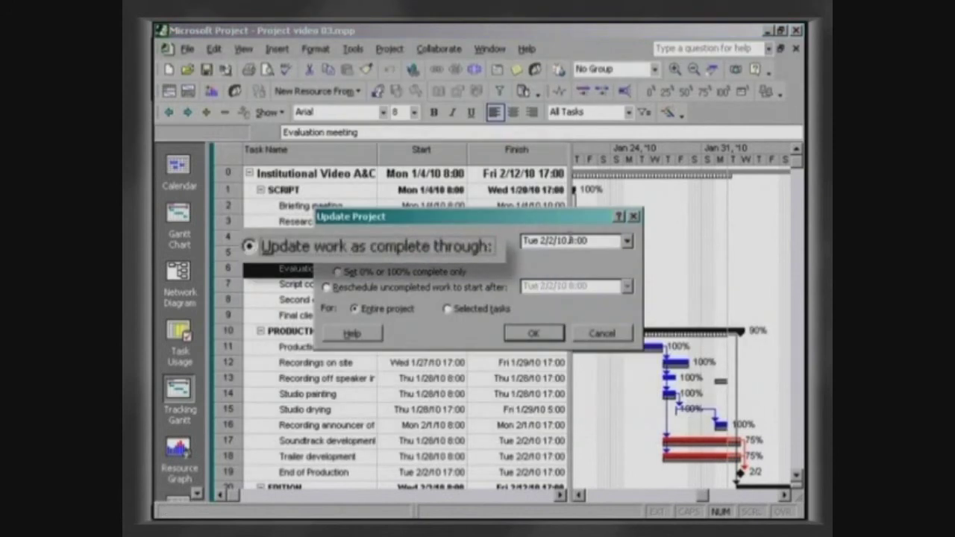
drag(568, 240, 591, 241)
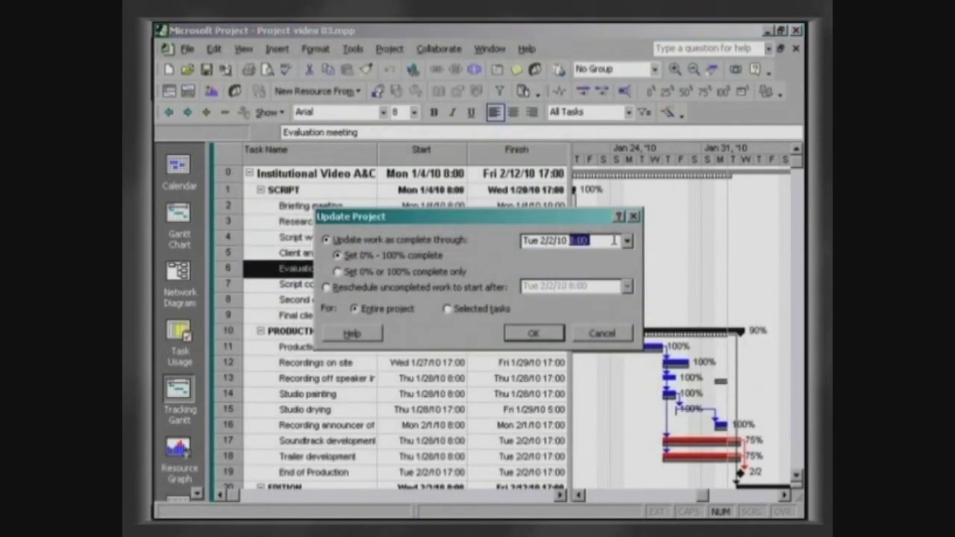
text(17:)
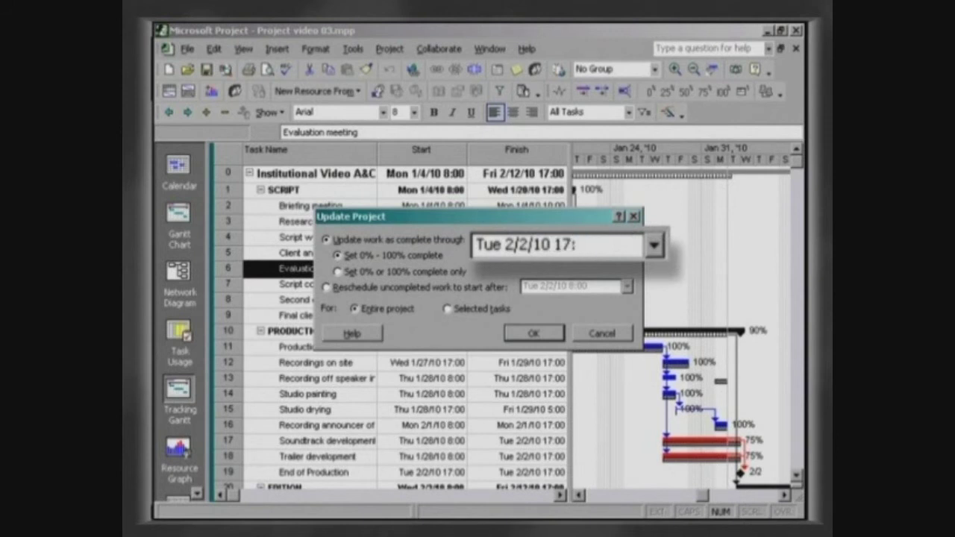
text(00)
click(534, 333)
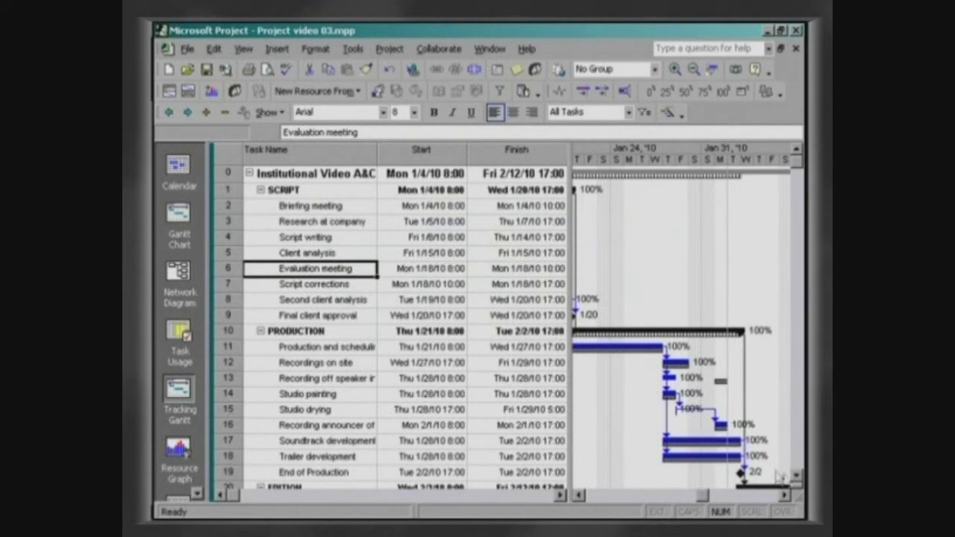
Scroll down to the EDITION tasks and select Video editing.
click(796, 476)
click(796, 477)
click(785, 495)
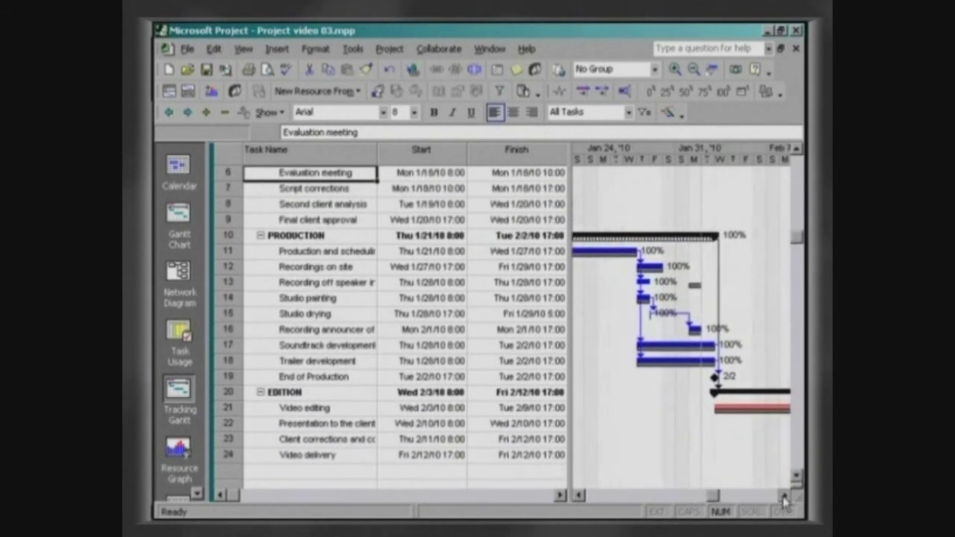
click(785, 495)
click(785, 496)
click(785, 496)
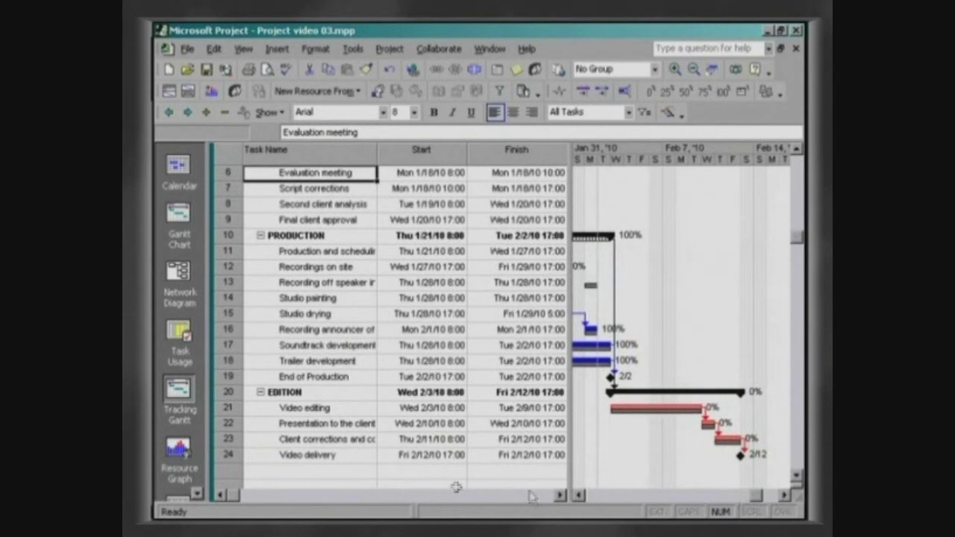
click(266, 409)
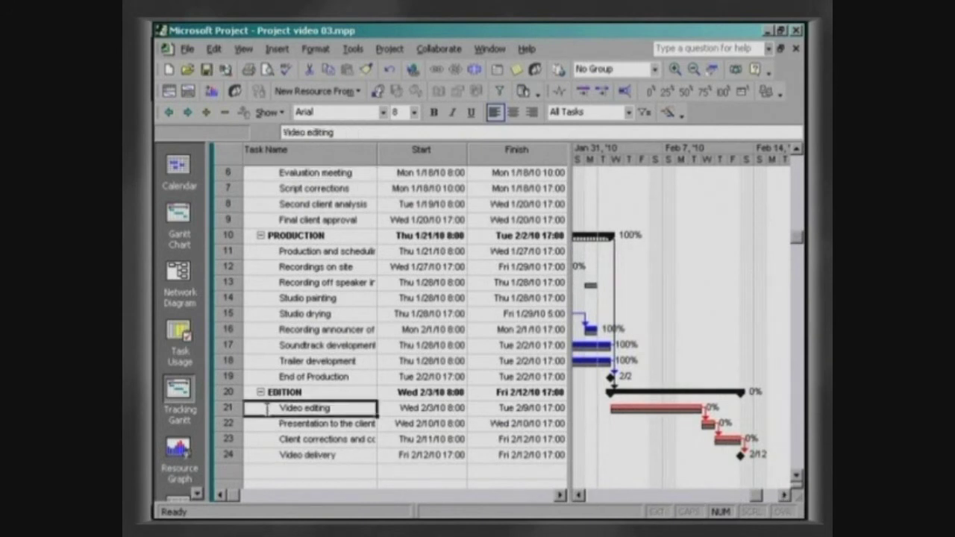
Reschedule the project's uncompleted work to start after Fri 2/5/10, adjusting the time.
click(353, 48)
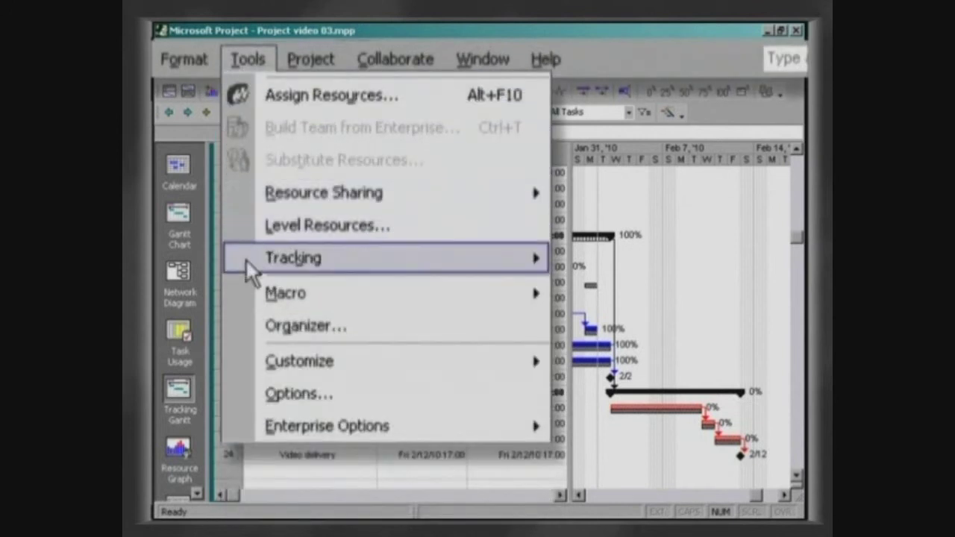
mouse_move(384, 262)
click(568, 293)
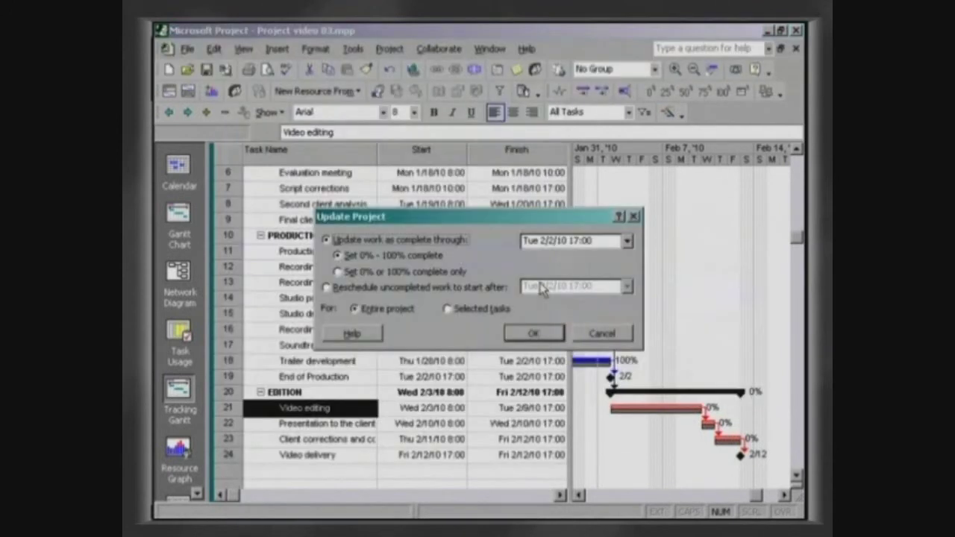
click(326, 289)
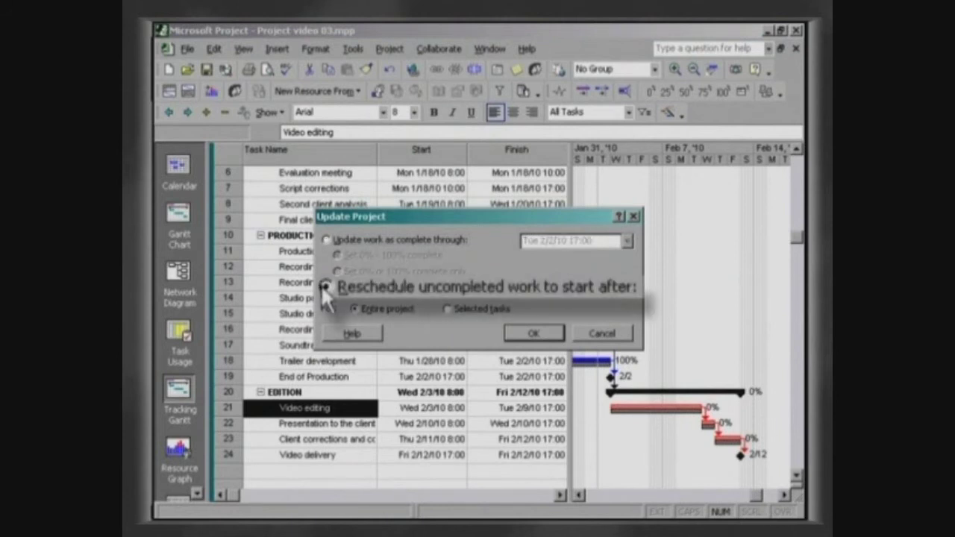
click(627, 286)
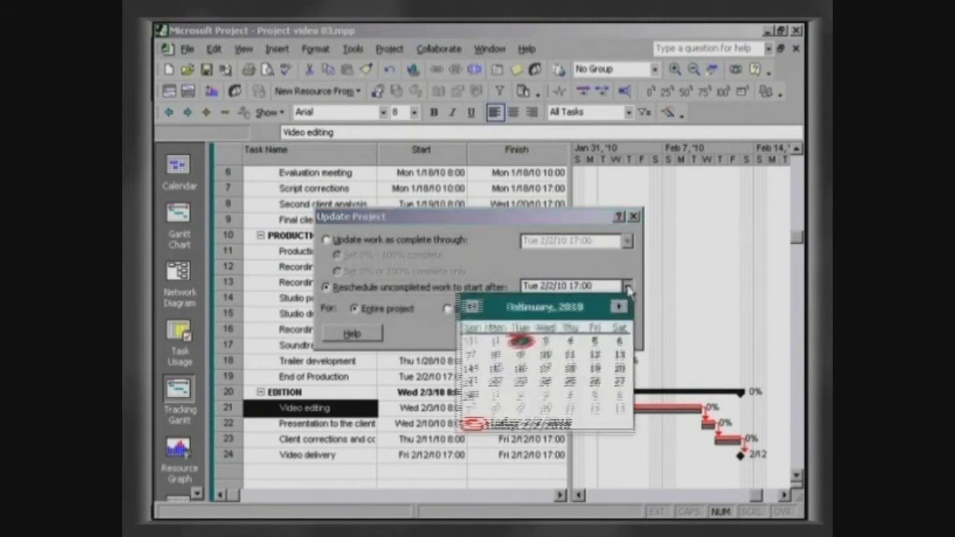
click(576, 369)
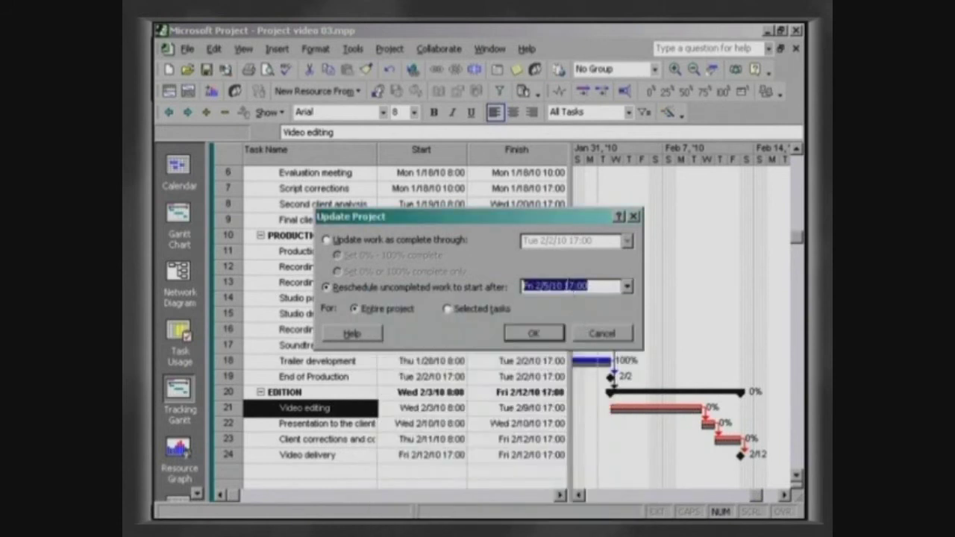
key(End)
key(BackSpace)
key(BackSpace)
key(BackSpace)
key(BackSpace)
key(BackSpace)
text(10:0)
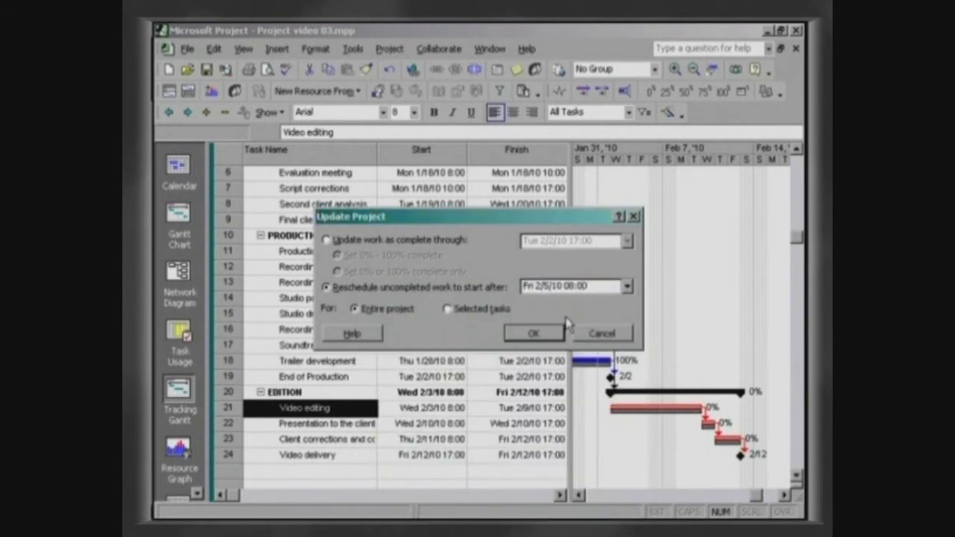
click(550, 333)
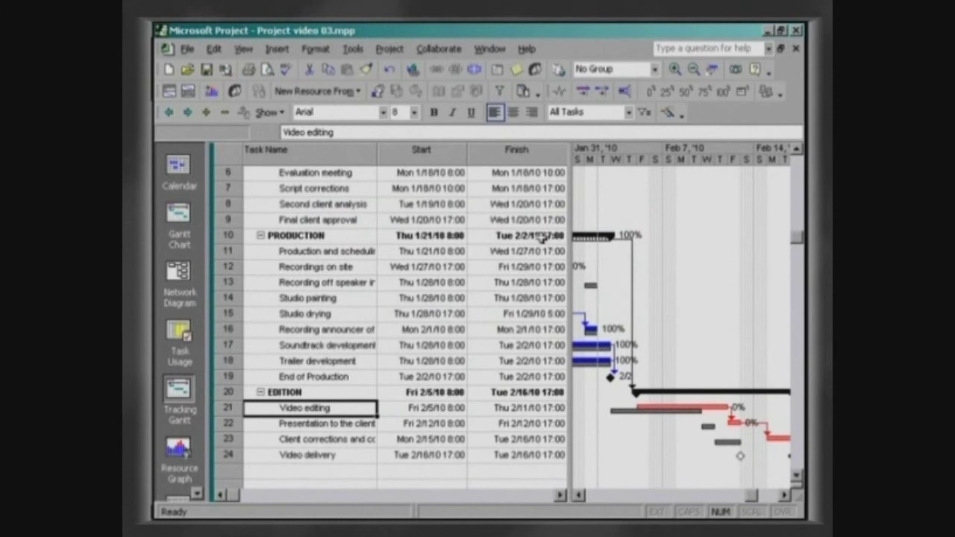
Set the project's current date to Tue 2/16/10 in Project Information.
click(389, 48)
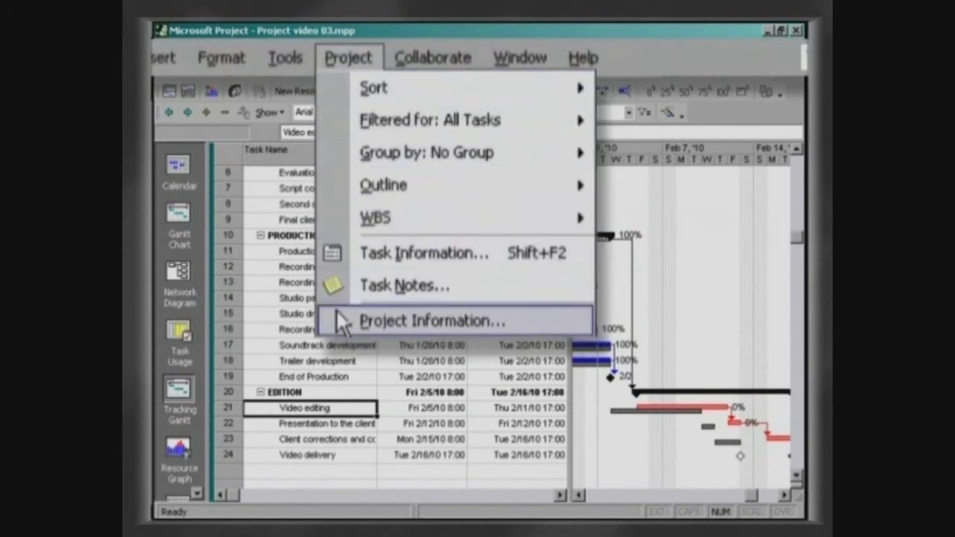
click(384, 208)
click(689, 159)
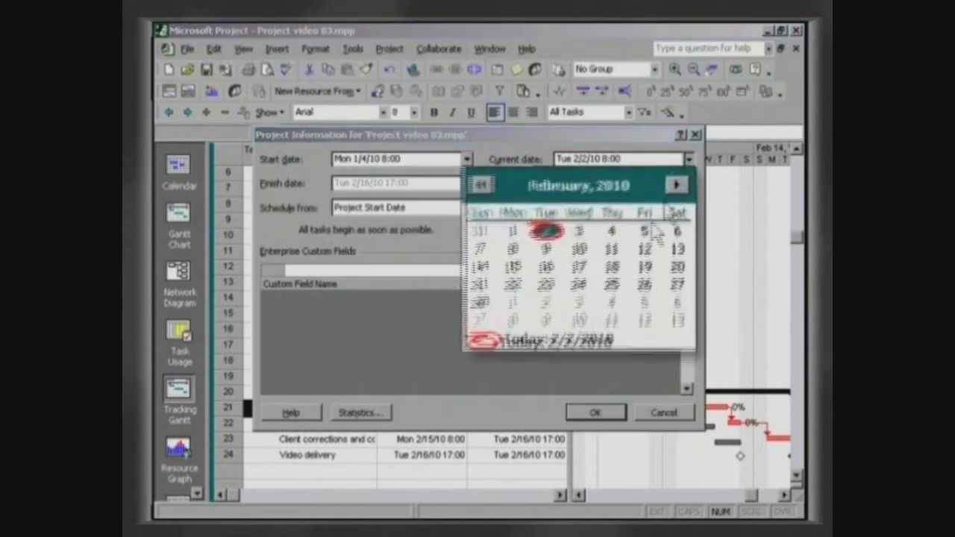
click(528, 290)
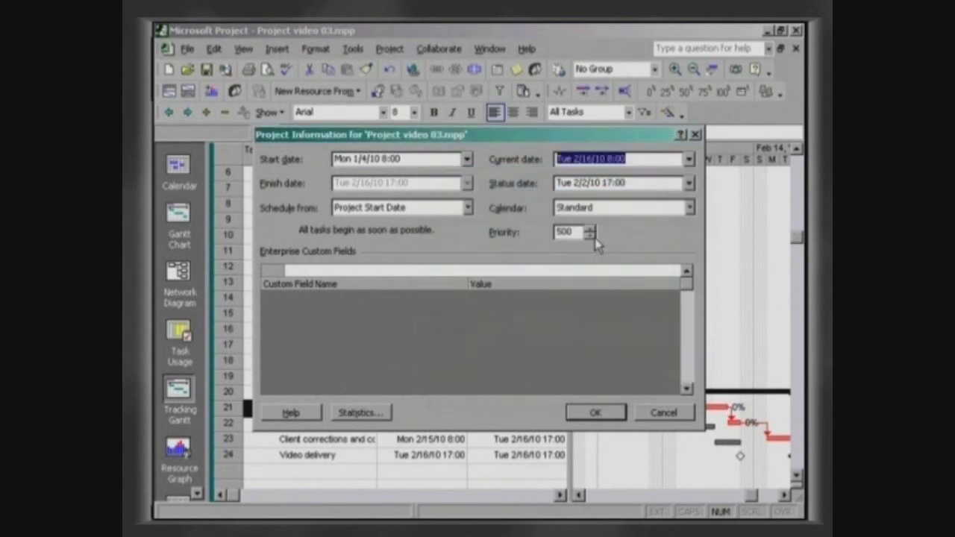
click(578, 415)
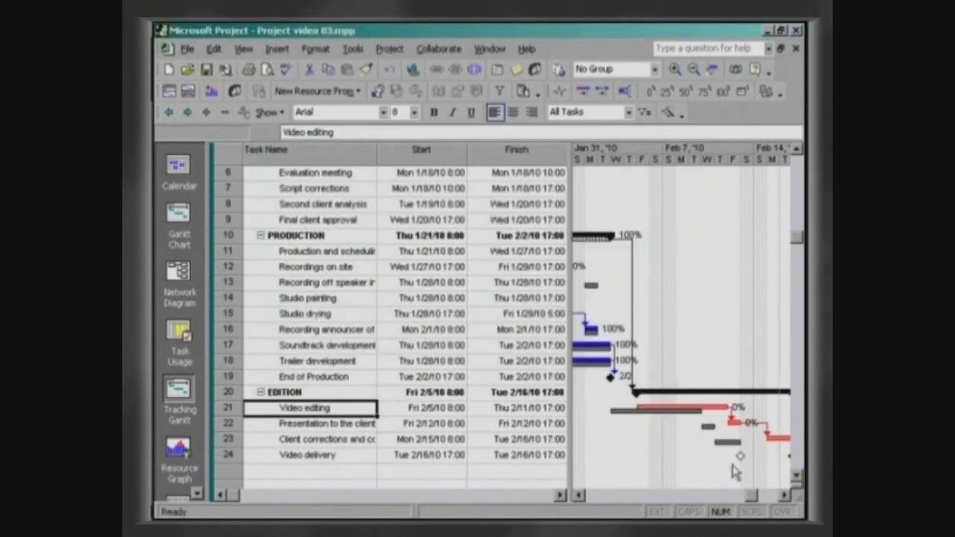
Mark the four EDITION tasks, Video editing to Video delivery, 100% complete.
click(784, 496)
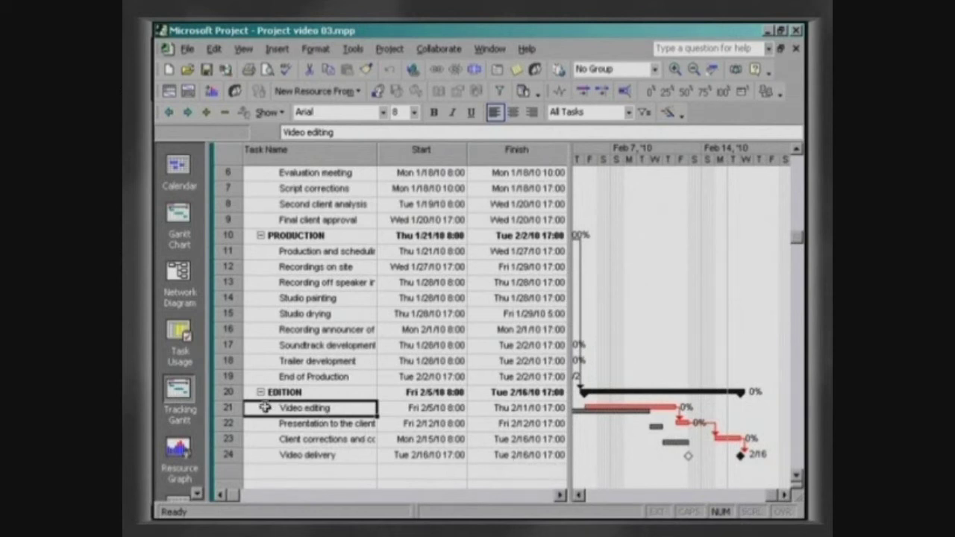
drag(265, 408, 265, 455)
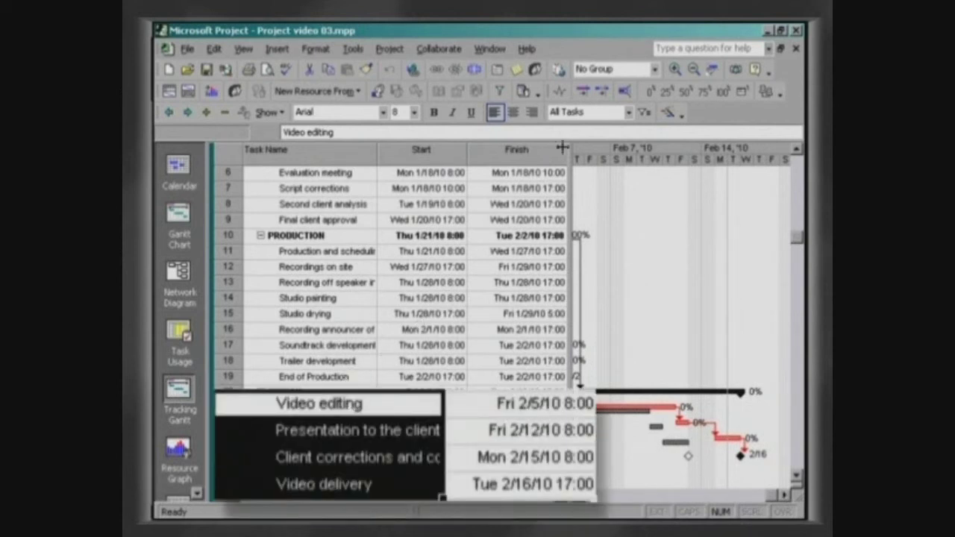
click(722, 92)
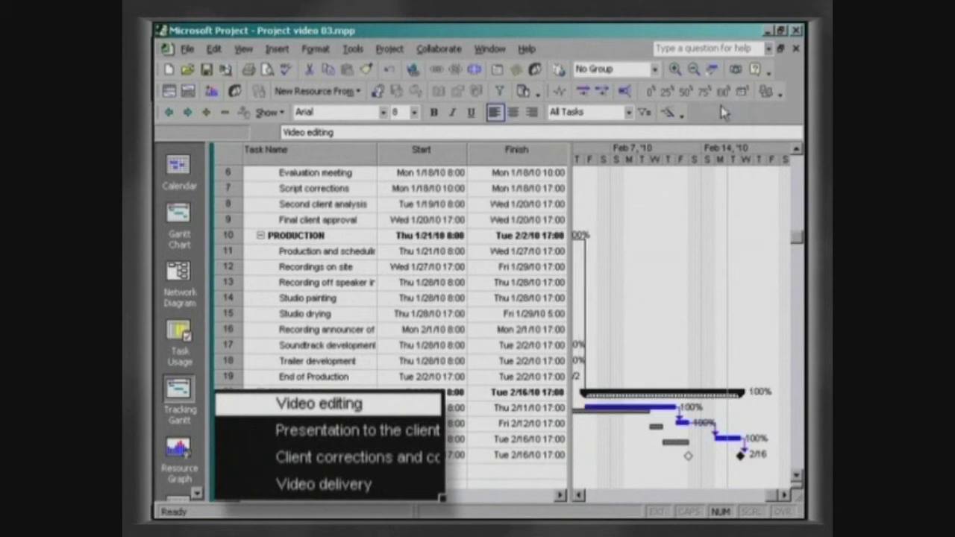